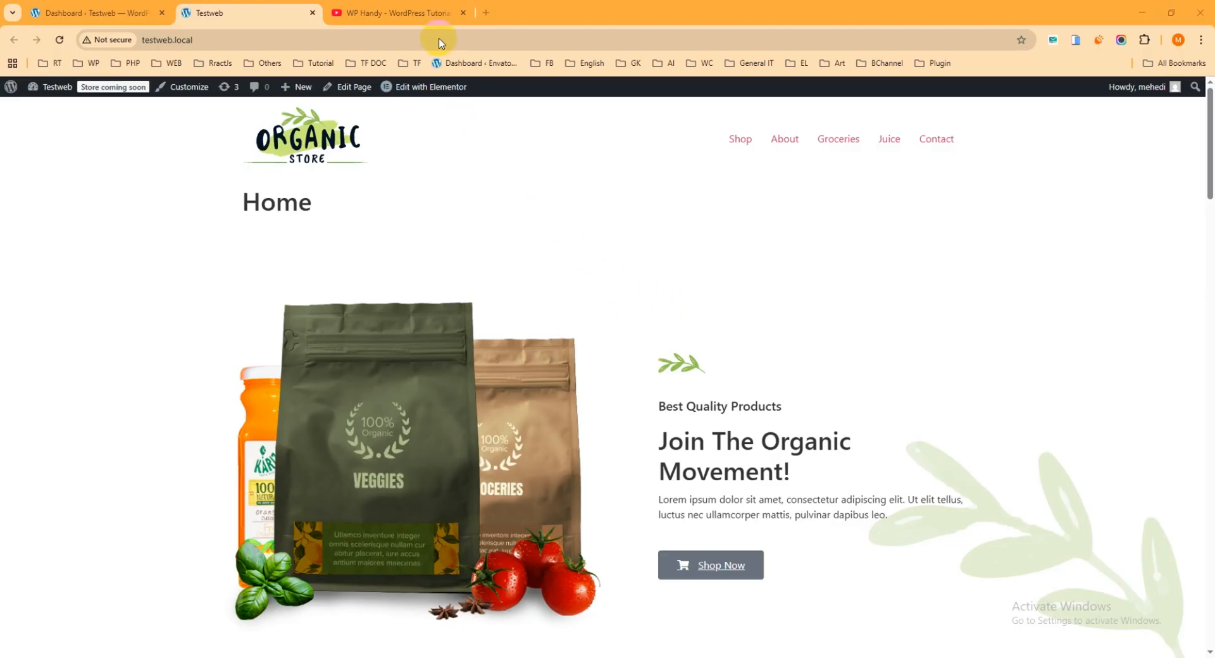
Close the WP Handy YouTube channel tab, leaving the Testweb Organic Store homepage showing.
left_click(411, 12)
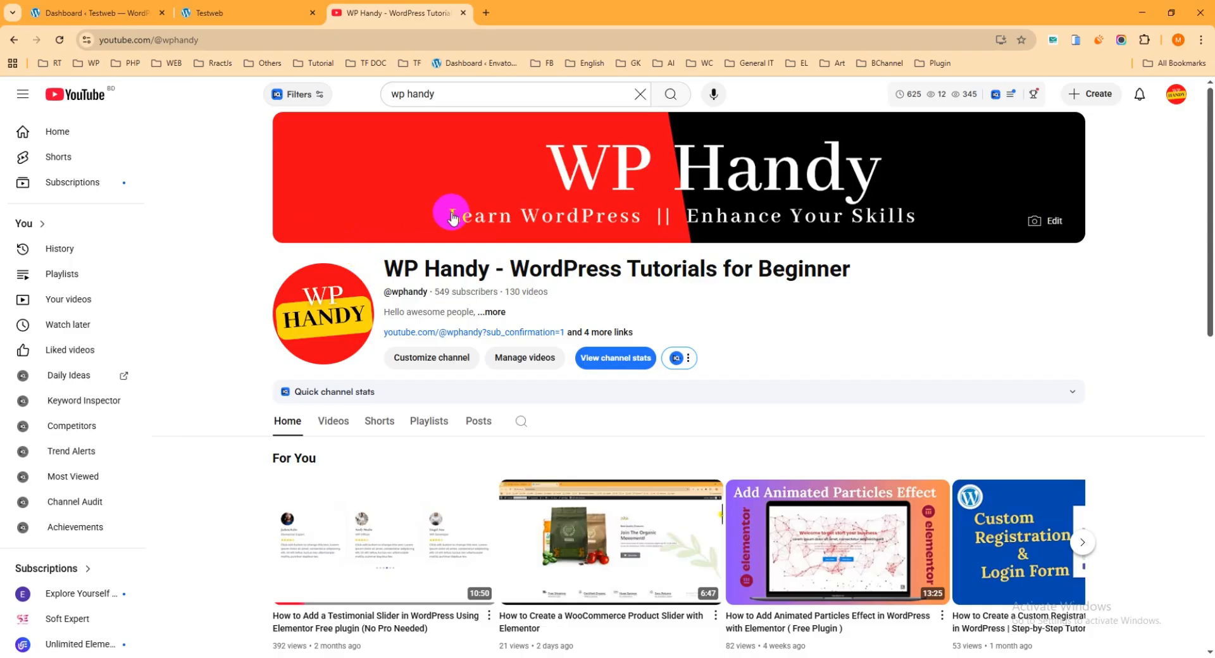
left_click(464, 12)
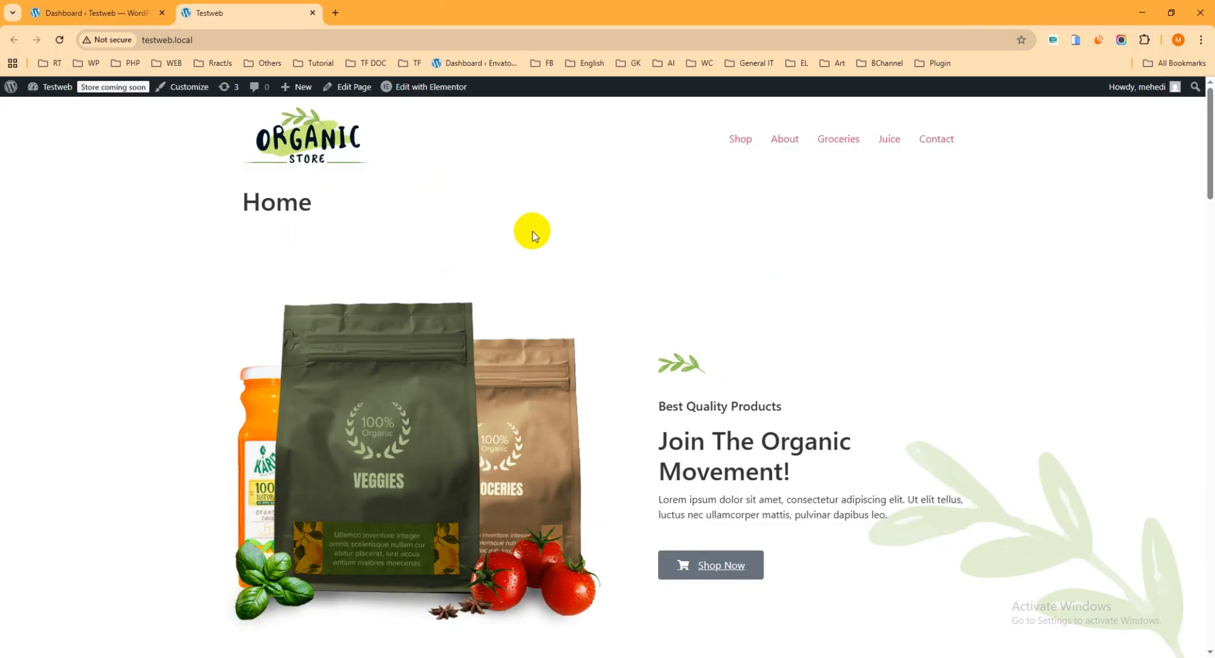
Scroll through the Organic Store homepage down to the Best Selling Products section.
scroll(572, 262, "down", 4)
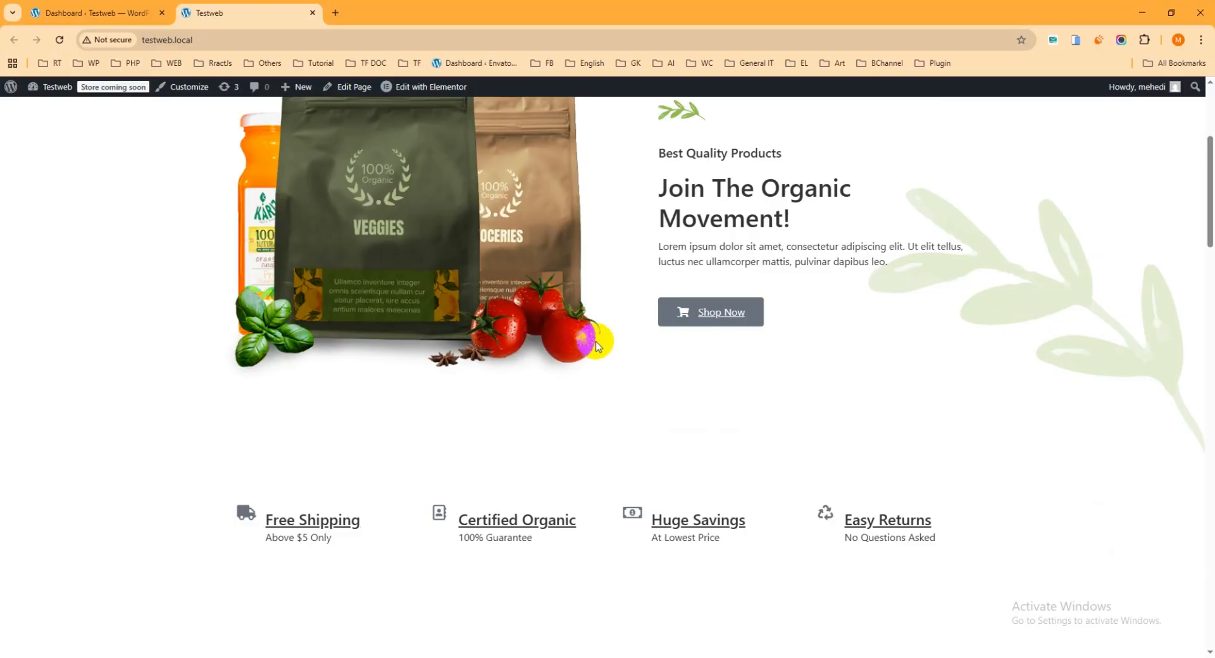
scroll(494, 329, "up", 3)
scroll(569, 303, "down", 5)
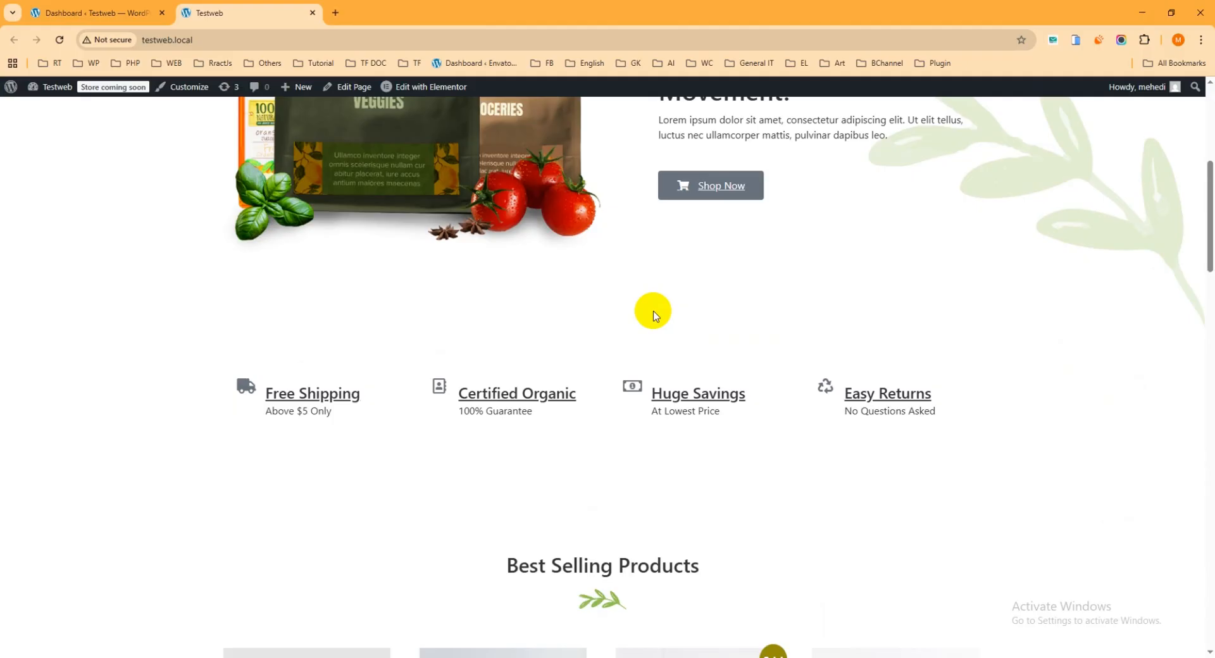
Search plugins for 'shopbu', then install and activate ShopBuilder – Elementor WooCommerce Builder Addons.
left_click(120, 13)
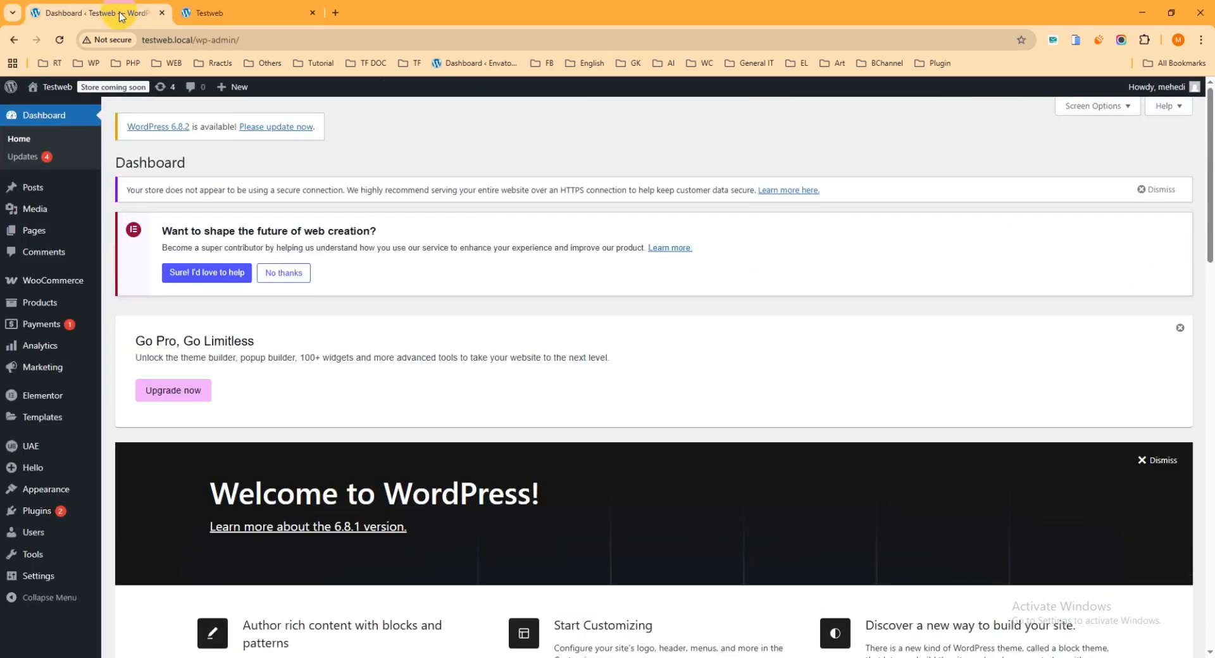
mouse_move(37, 514)
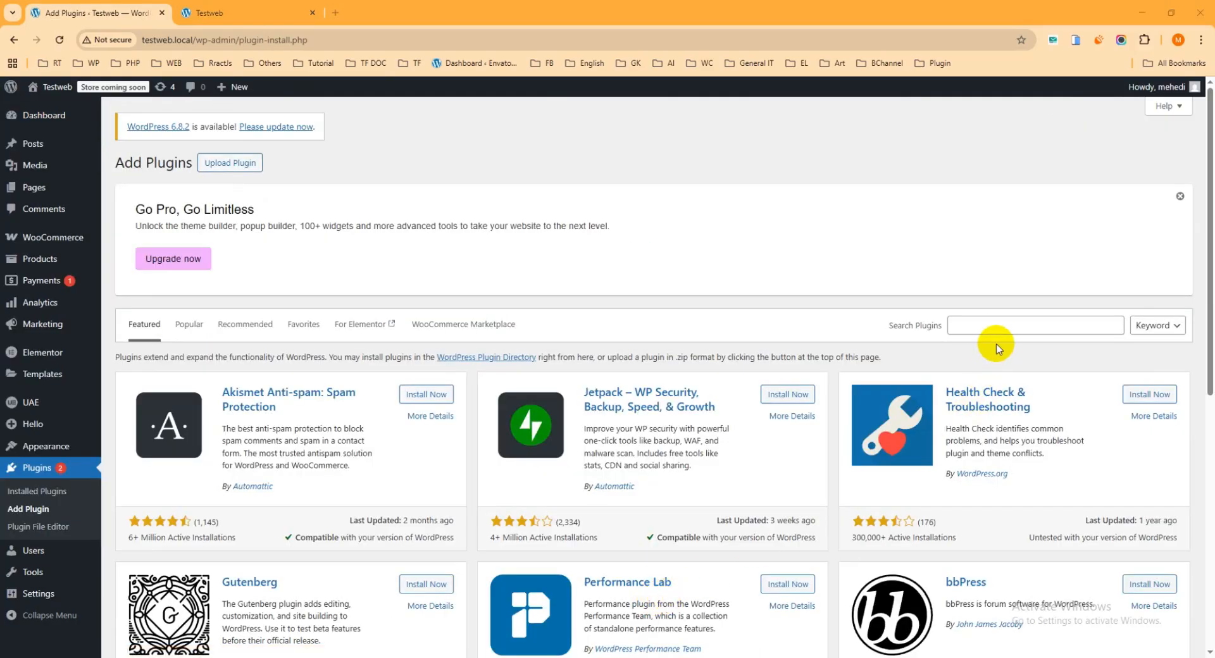
left_click(996, 325)
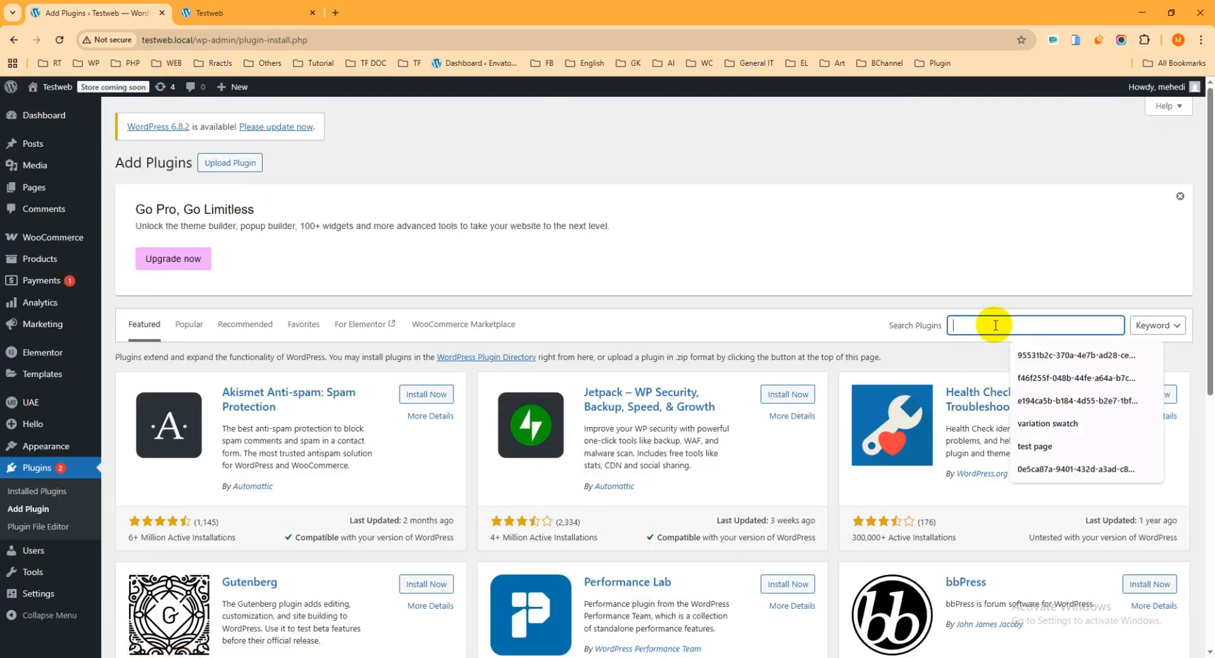
type("shopbuilder")
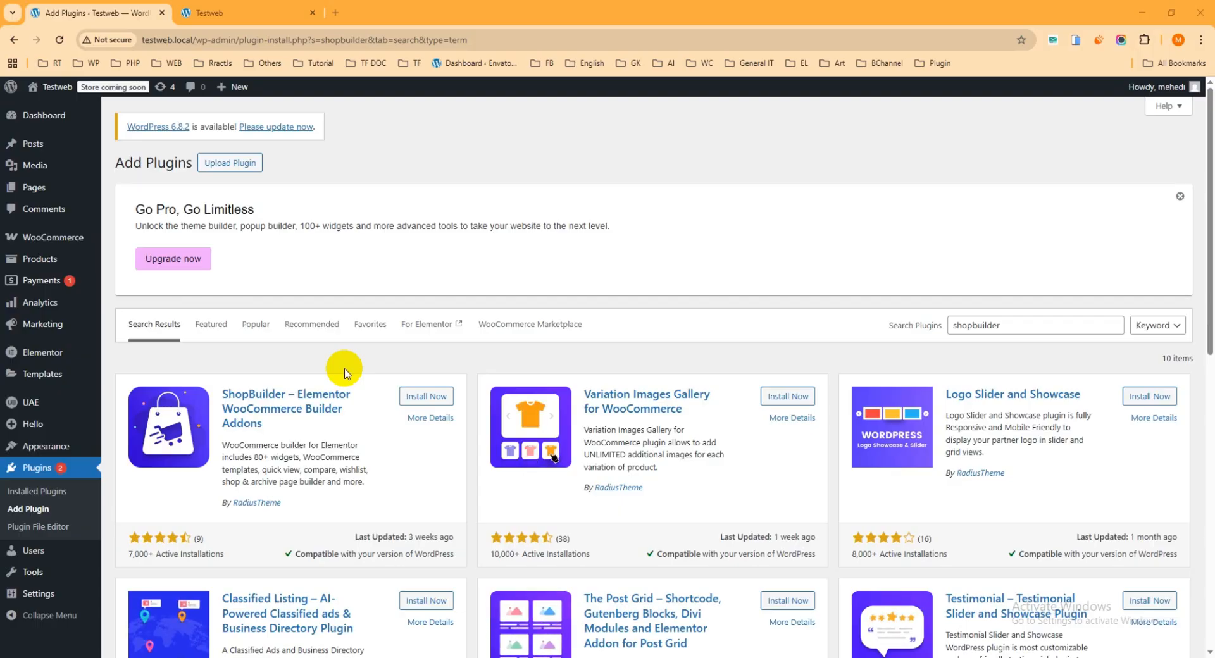
left_click(424, 398)
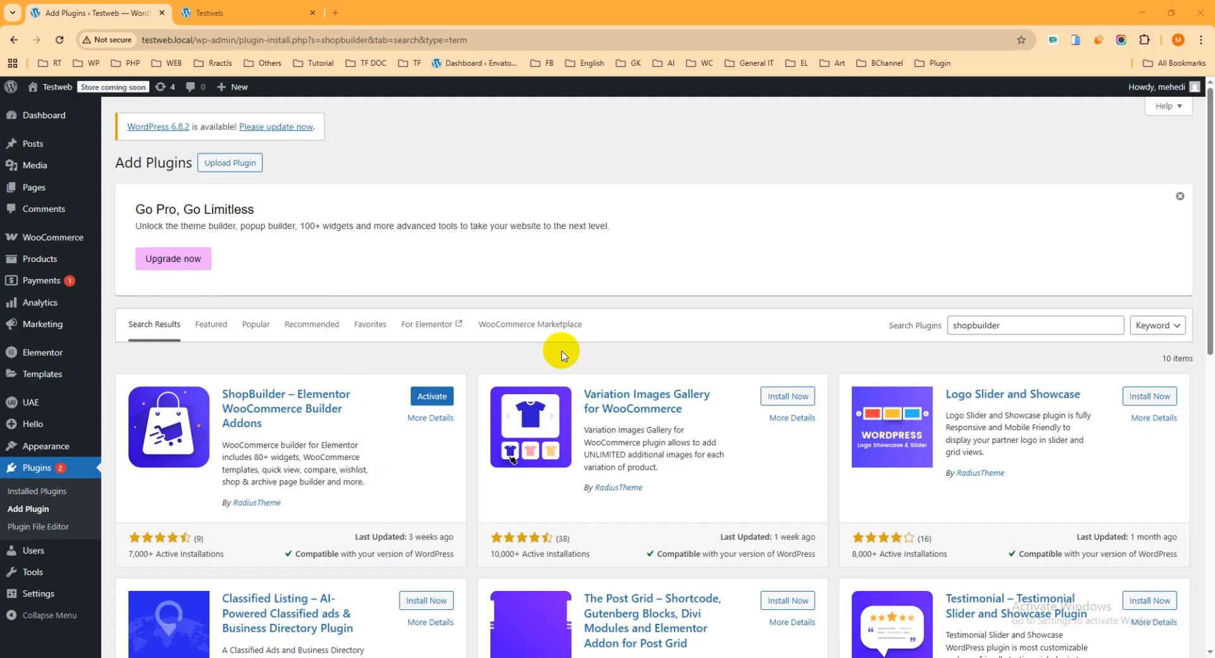
left_click(432, 399)
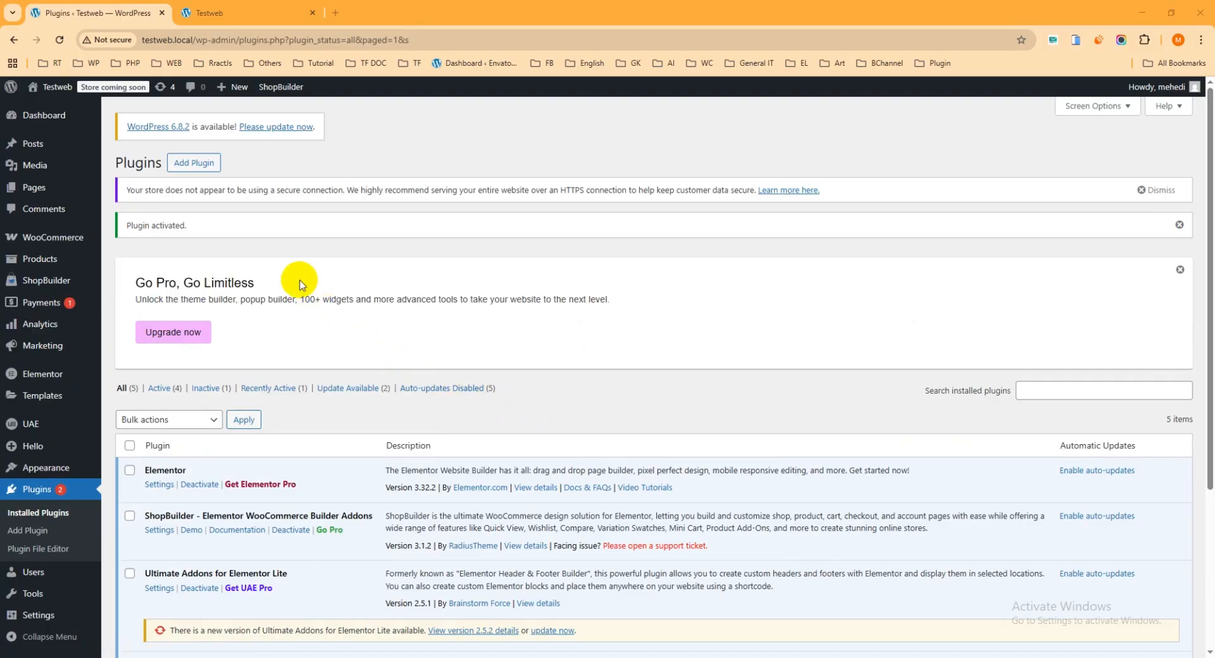
mouse_move(56, 282)
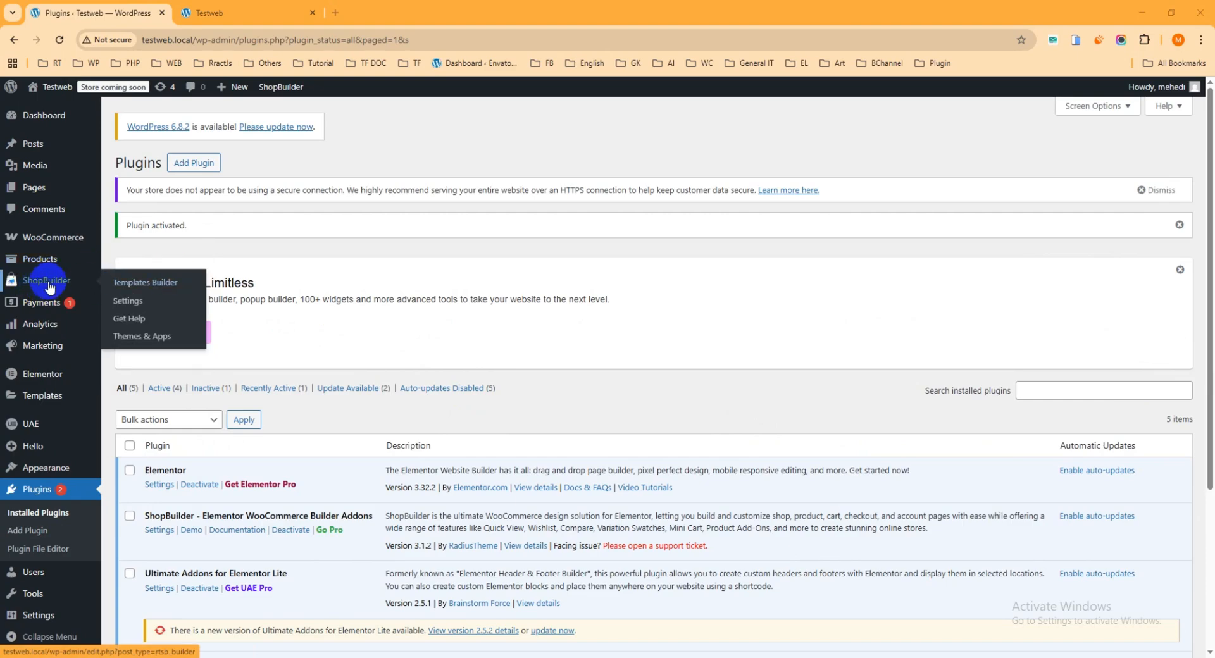
left_click(131, 289)
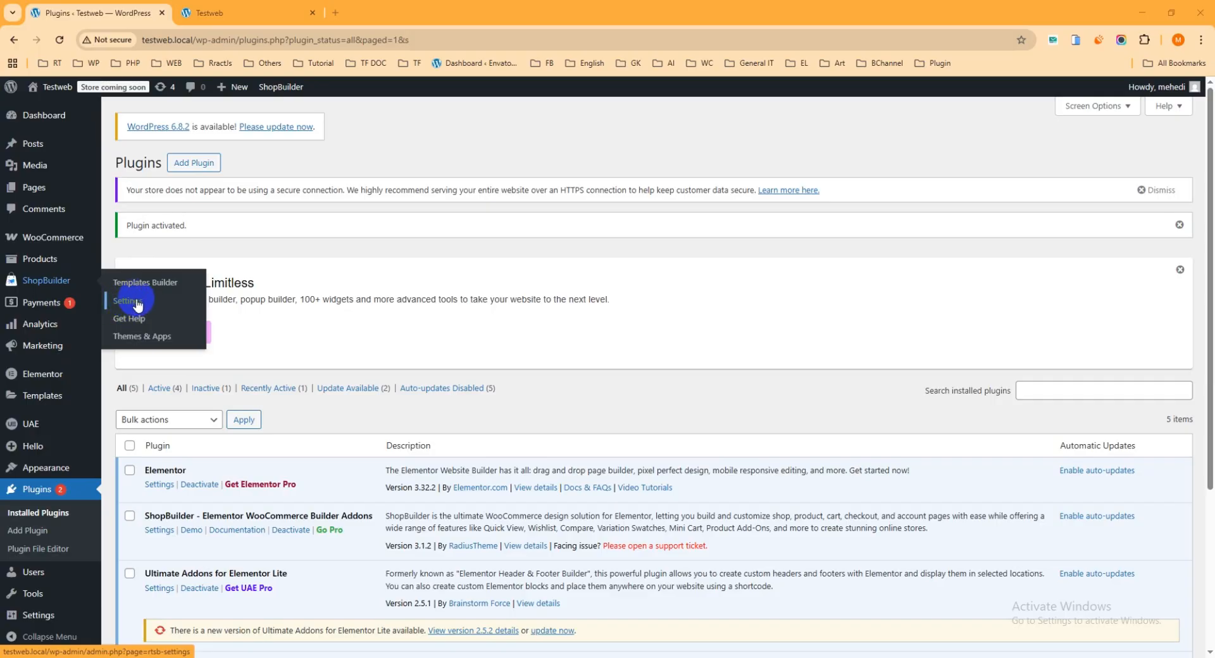
scroll(380, 326, "down", 2)
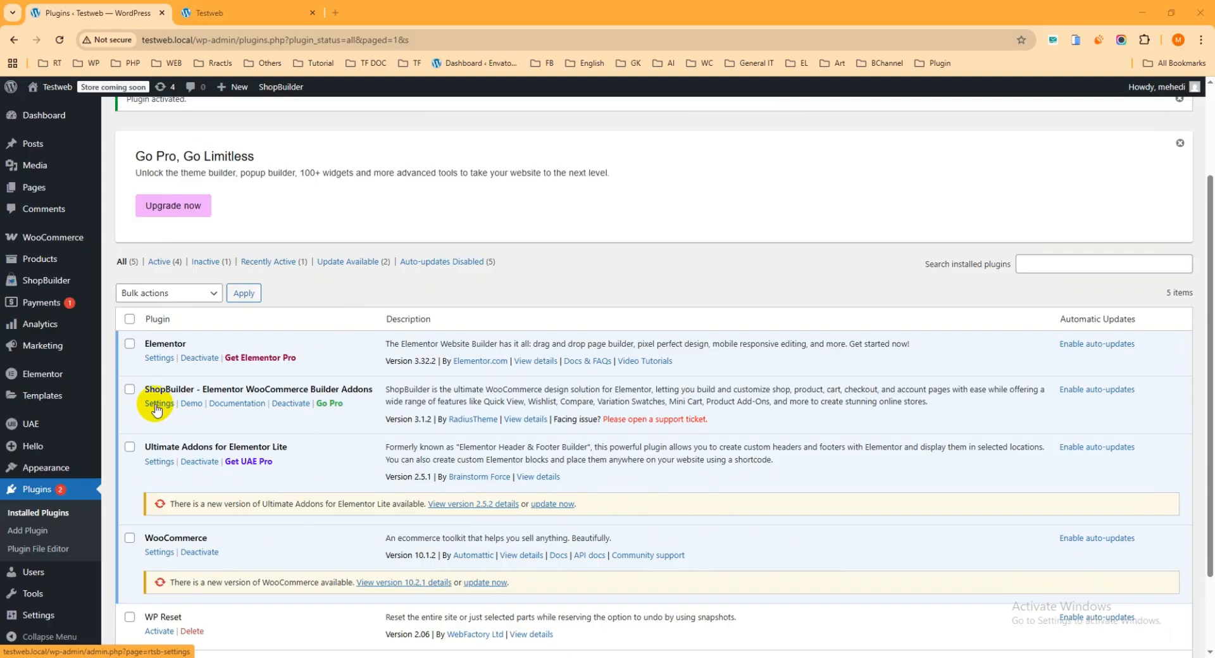
scroll(353, 320, "up", 2)
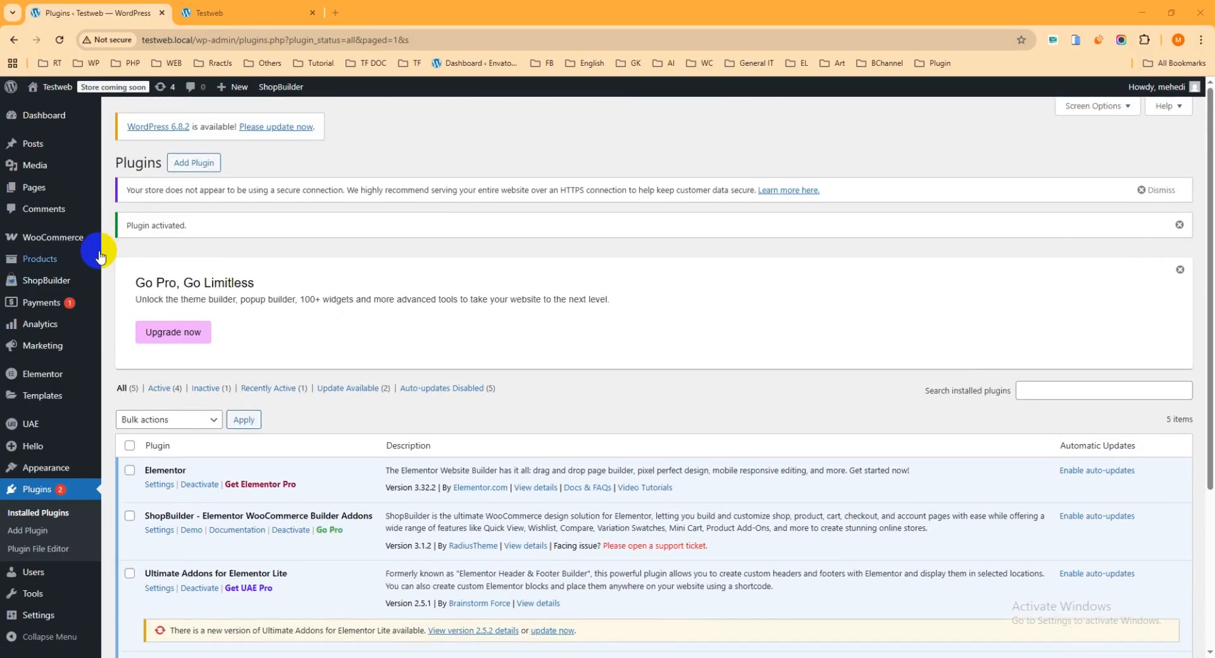
left_click(53, 285)
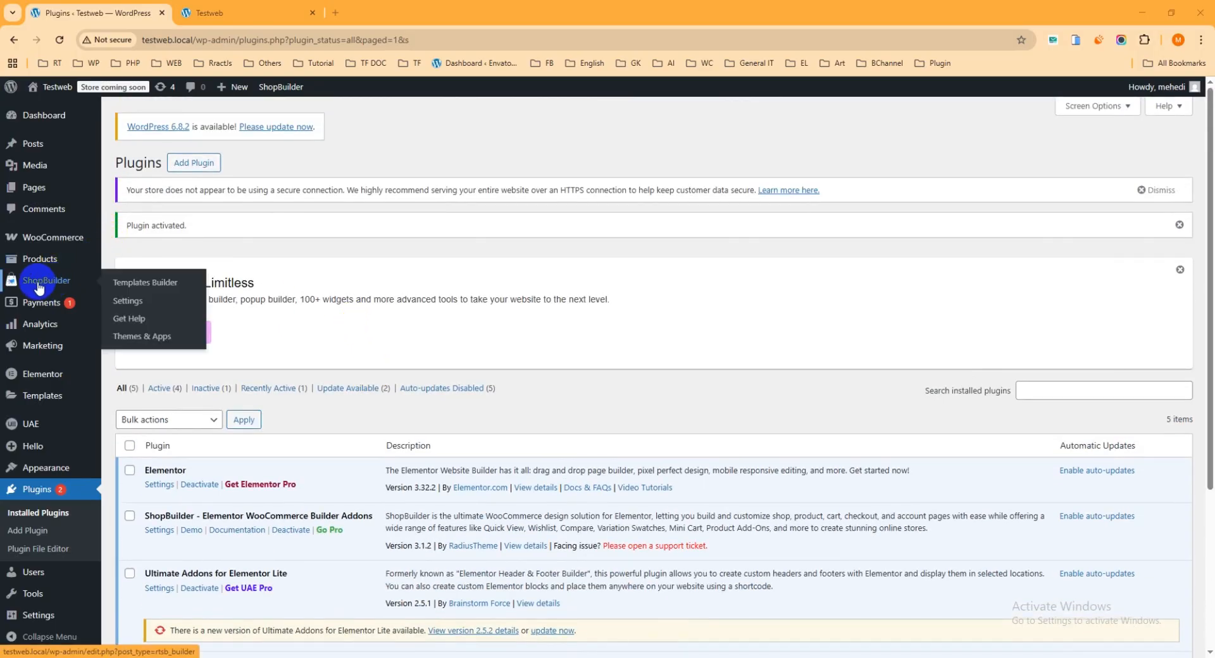
Open ShopBuilder Settings and look through its Global Settings, Elementor Widgets and Modules tabs.
left_click(126, 303)
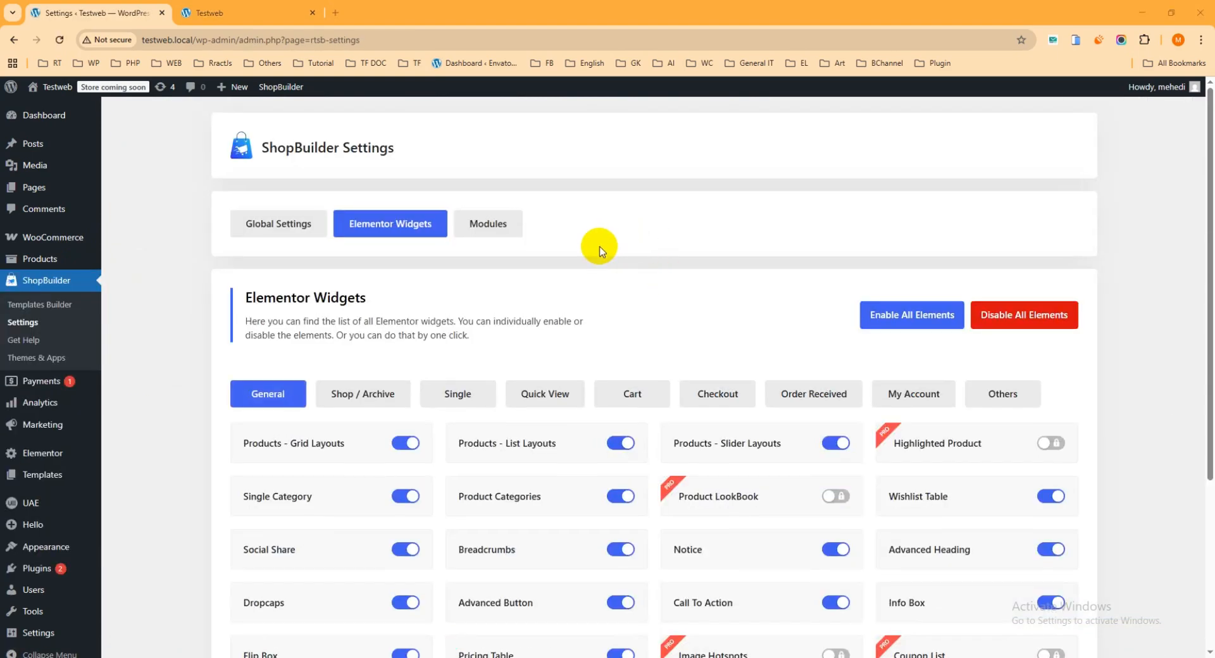
left_click(278, 227)
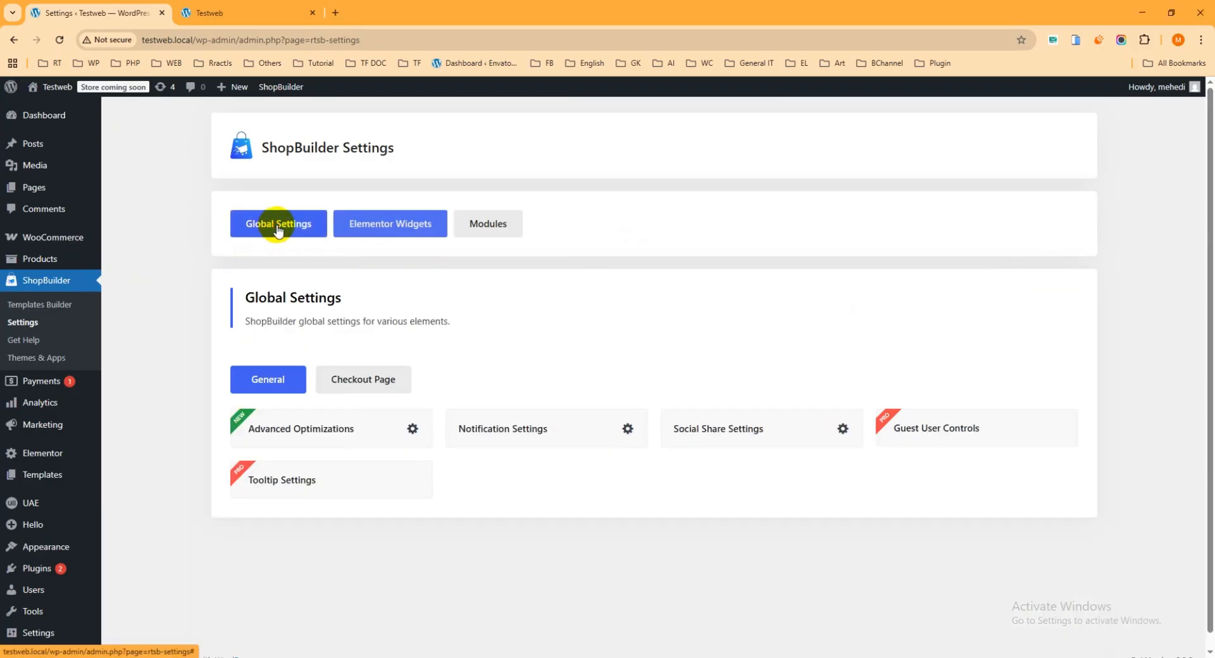
left_click(388, 231)
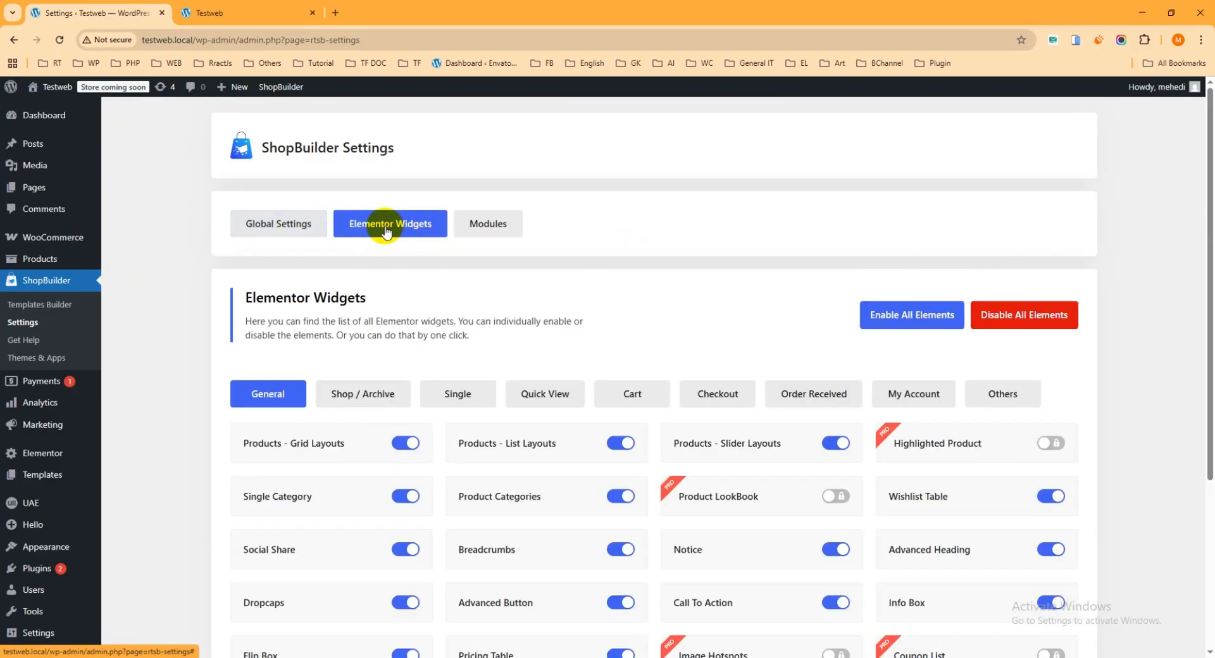
left_click(496, 226)
left_click(277, 252)
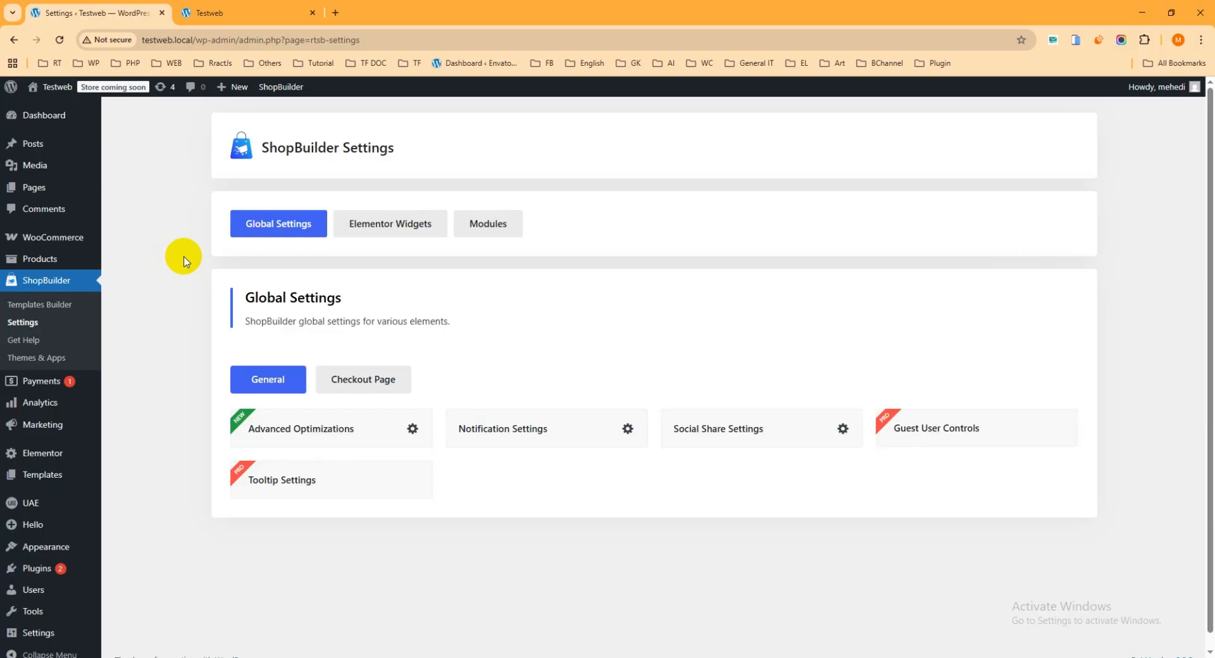
left_click(388, 225)
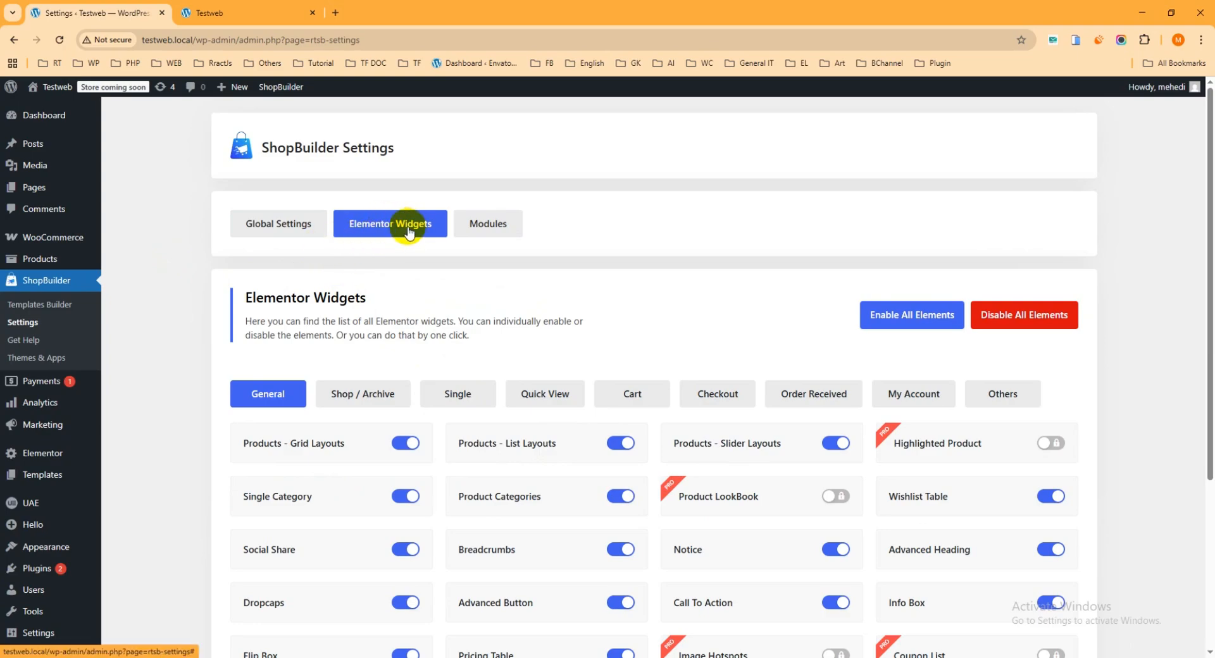
Toggle the Product Categories widget off and back on so it's re-enabled and saved.
scroll(434, 236, "down", 2)
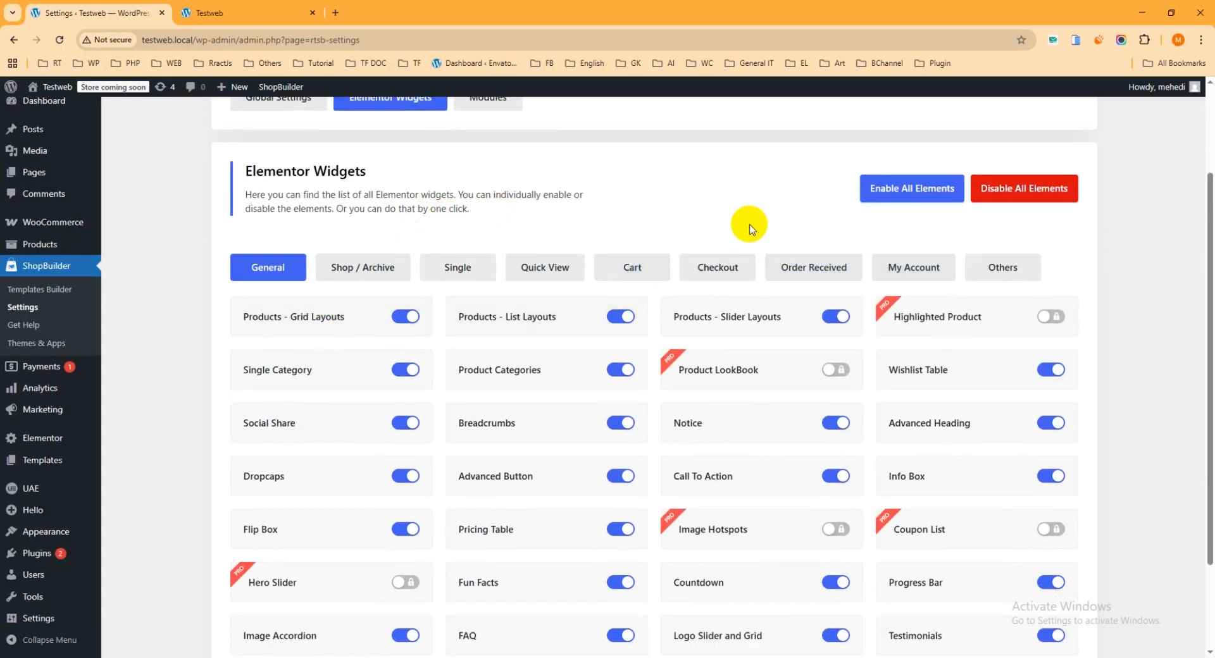
scroll(750, 229, "down", 1)
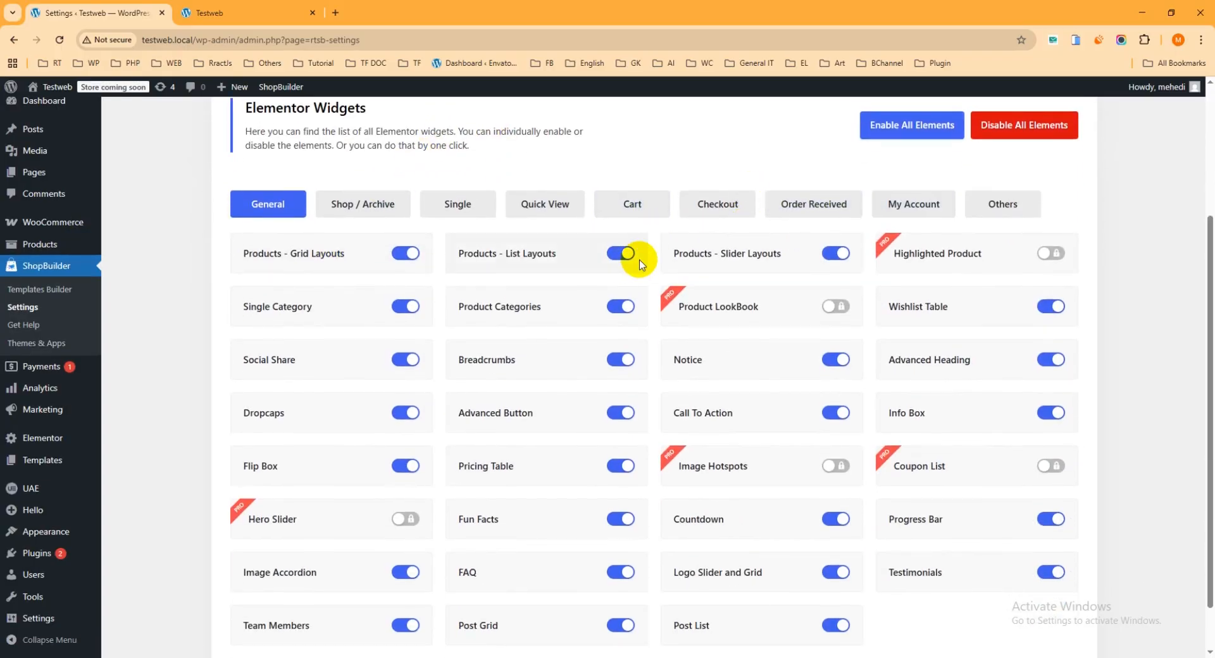
left_click(623, 309)
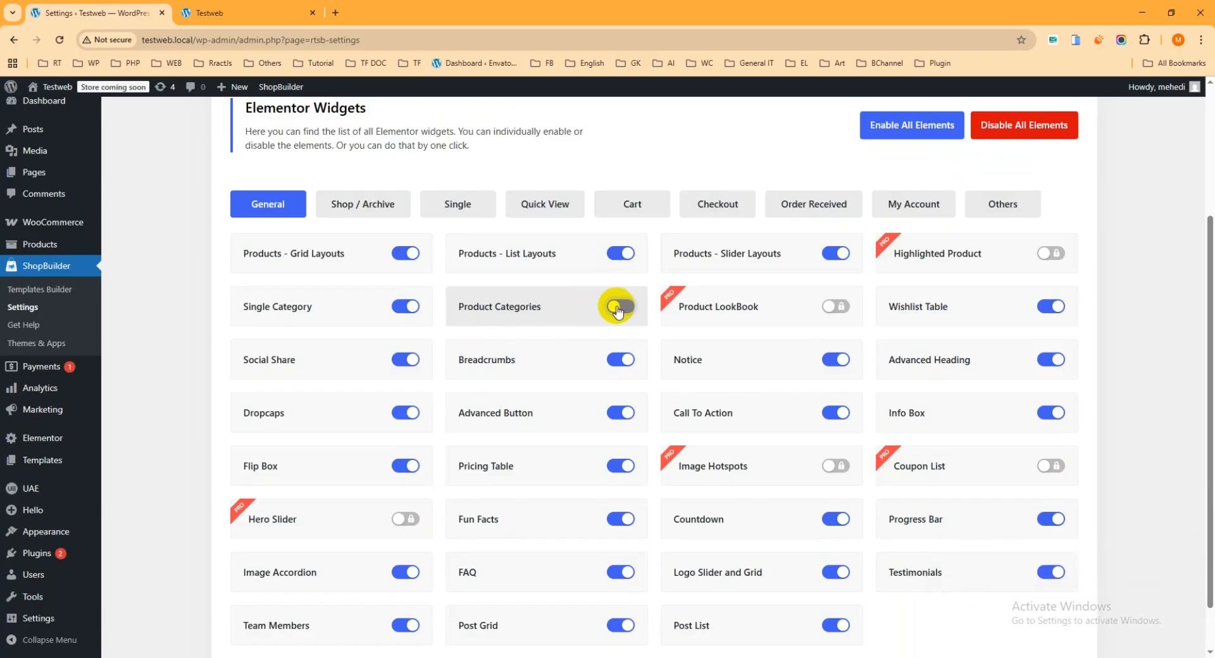
left_click(619, 310)
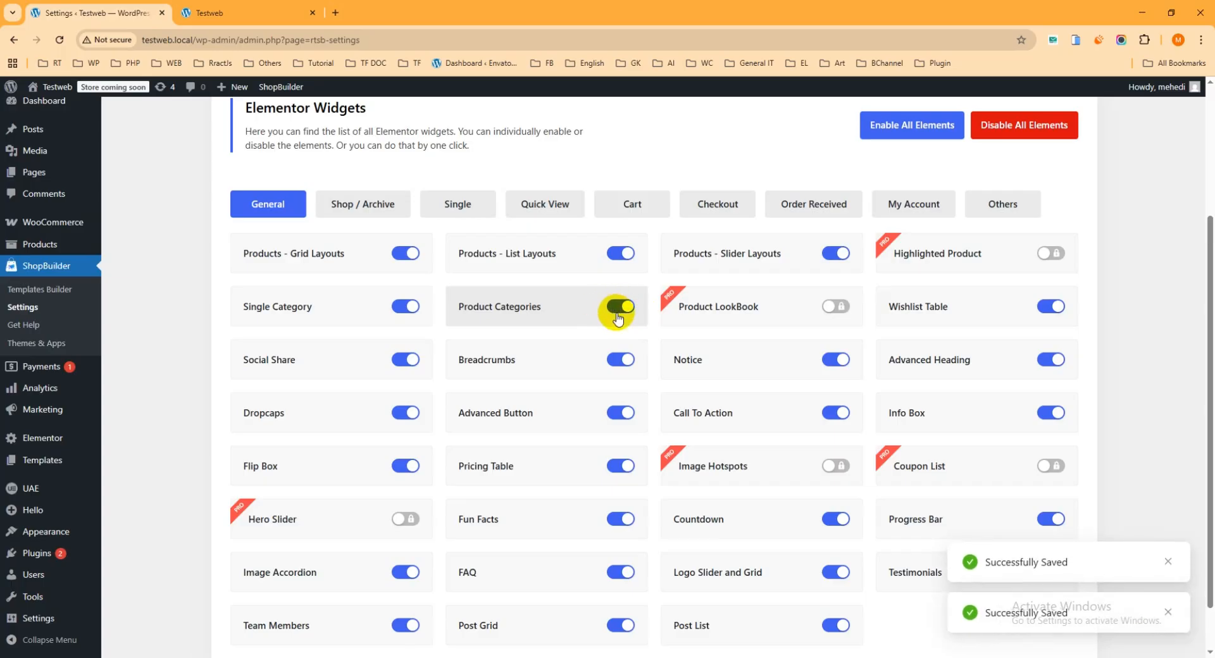
From the storefront, open the Home page's Elementor editor in a new tab.
left_click(266, 14)
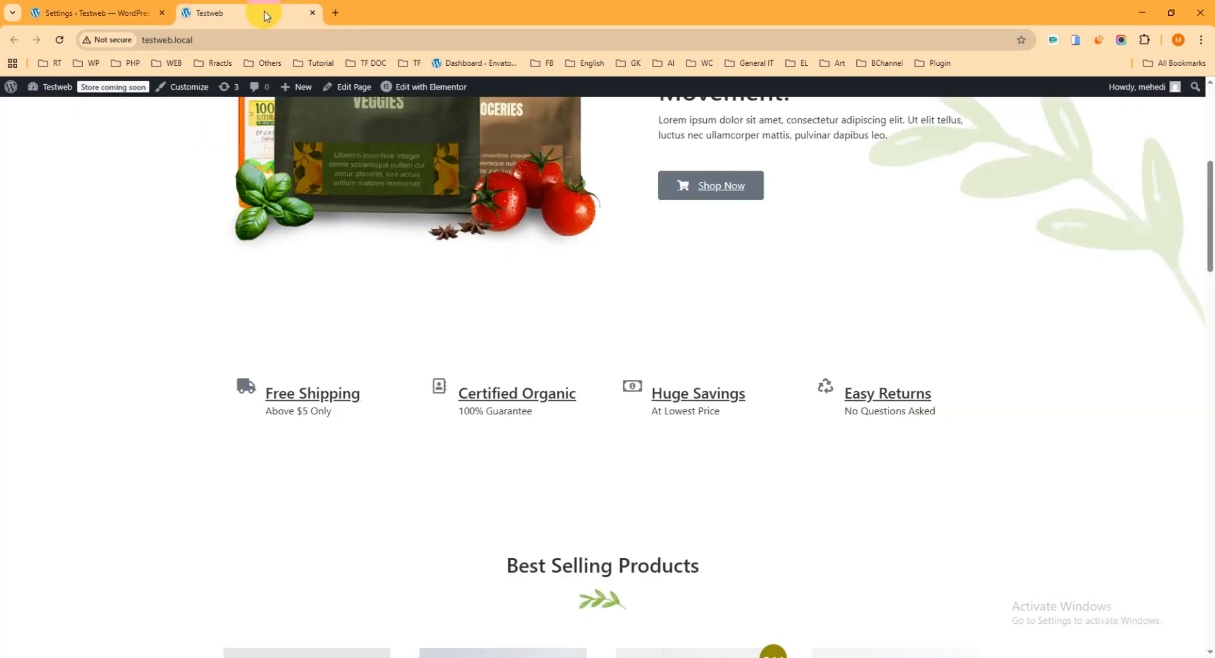
scroll(412, 255, "up", 5)
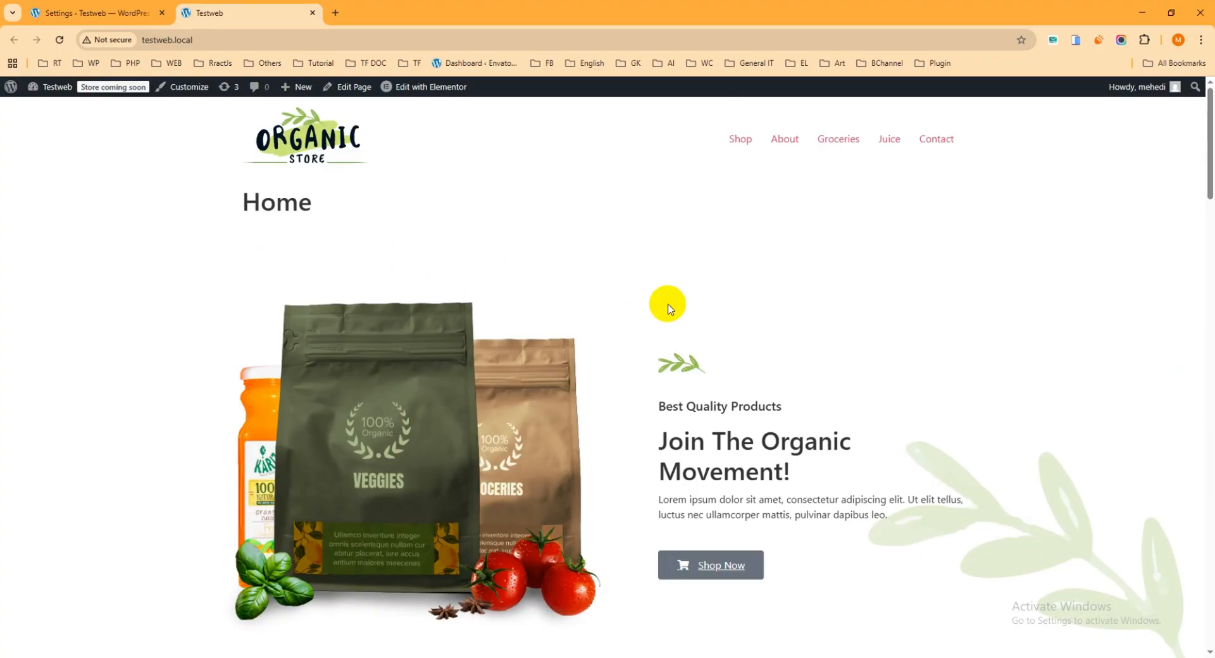
scroll(640, 317, "down", 3)
scroll(620, 393, "up", 3)
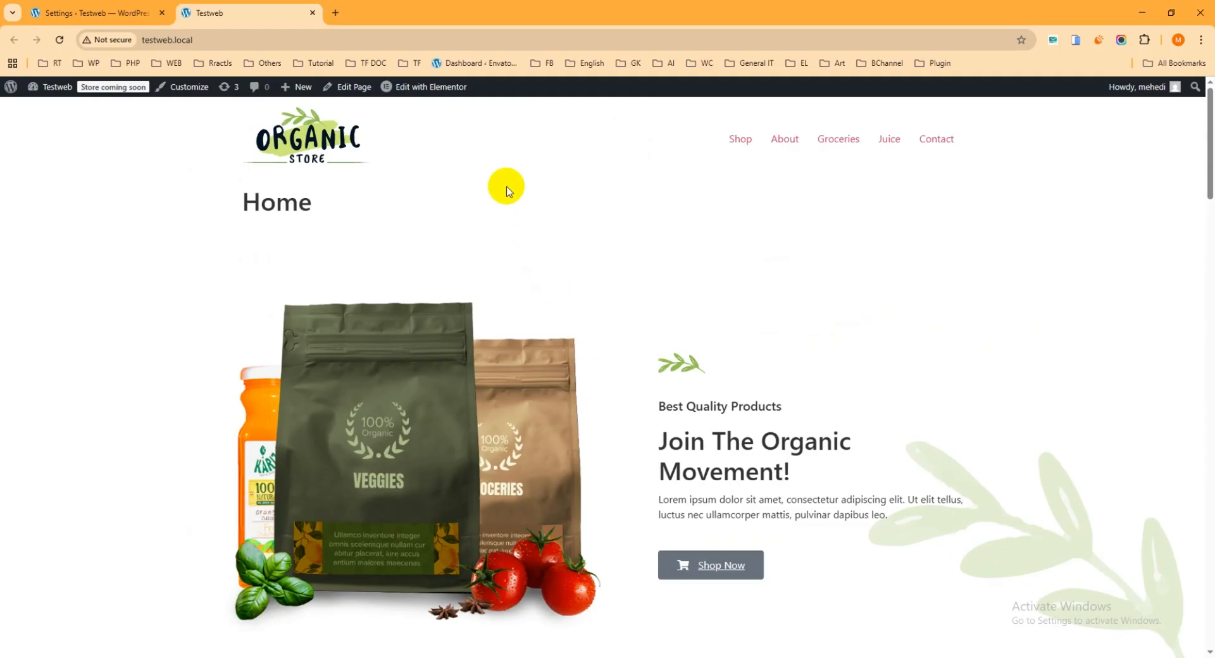
right_click(425, 91)
left_click(443, 106)
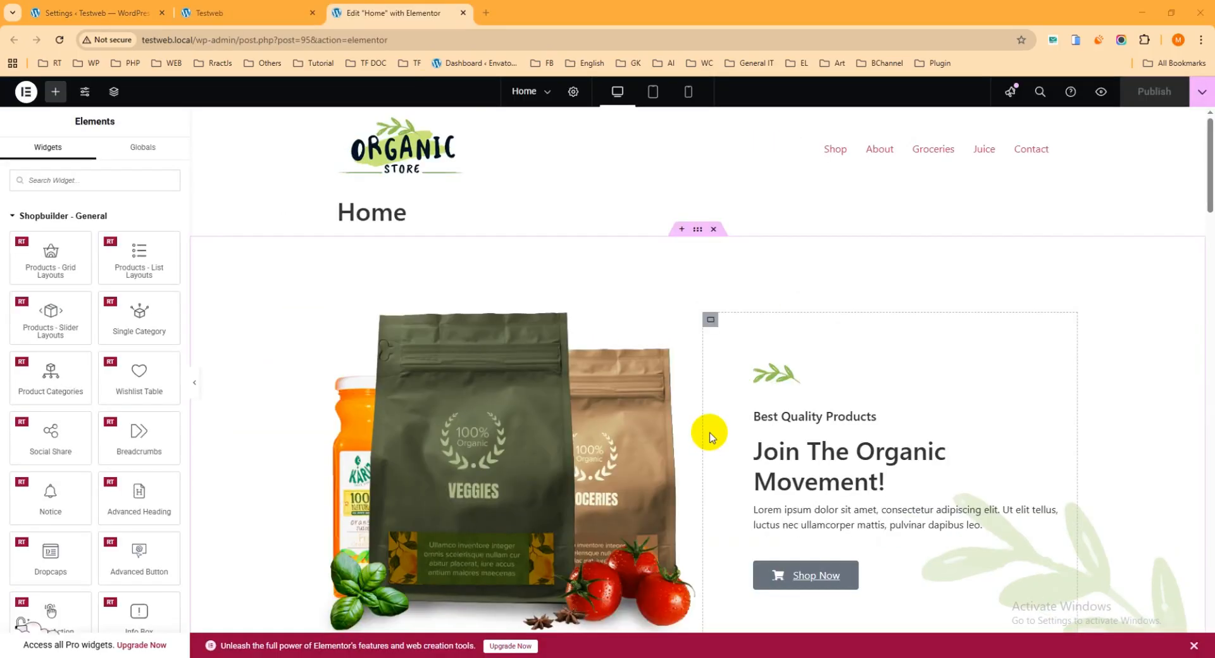
scroll(728, 353, "down", 6)
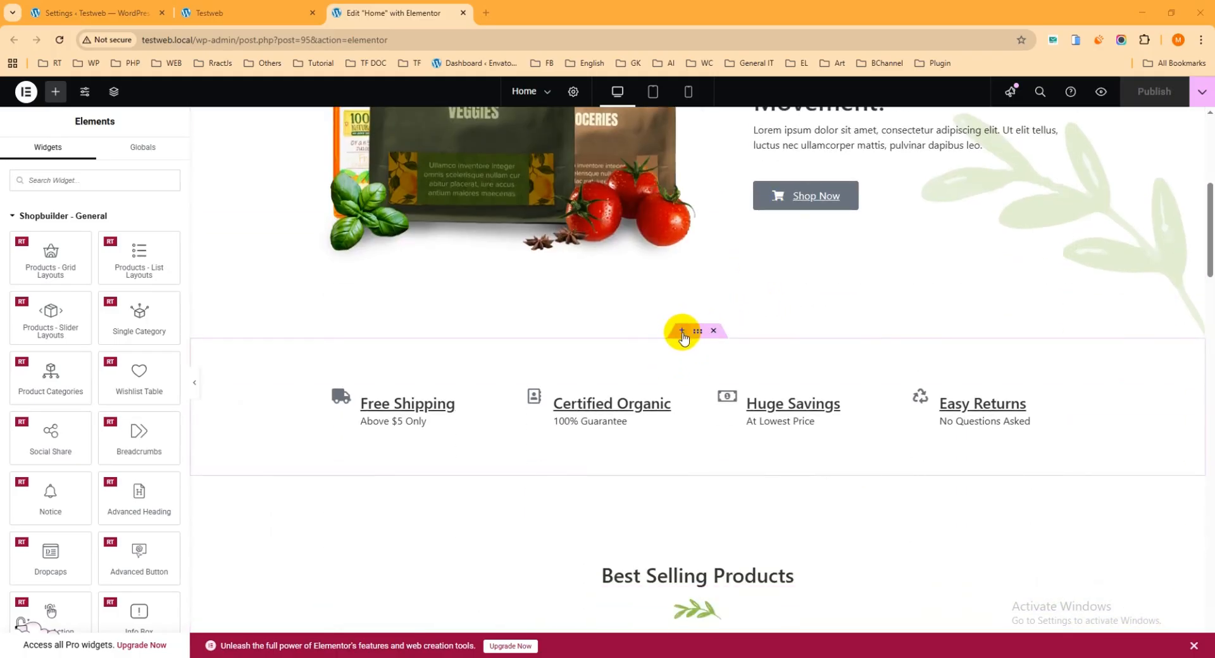
Add a single-column Flexbox container above the Free Shipping features row.
left_click(682, 333)
left_click(668, 397)
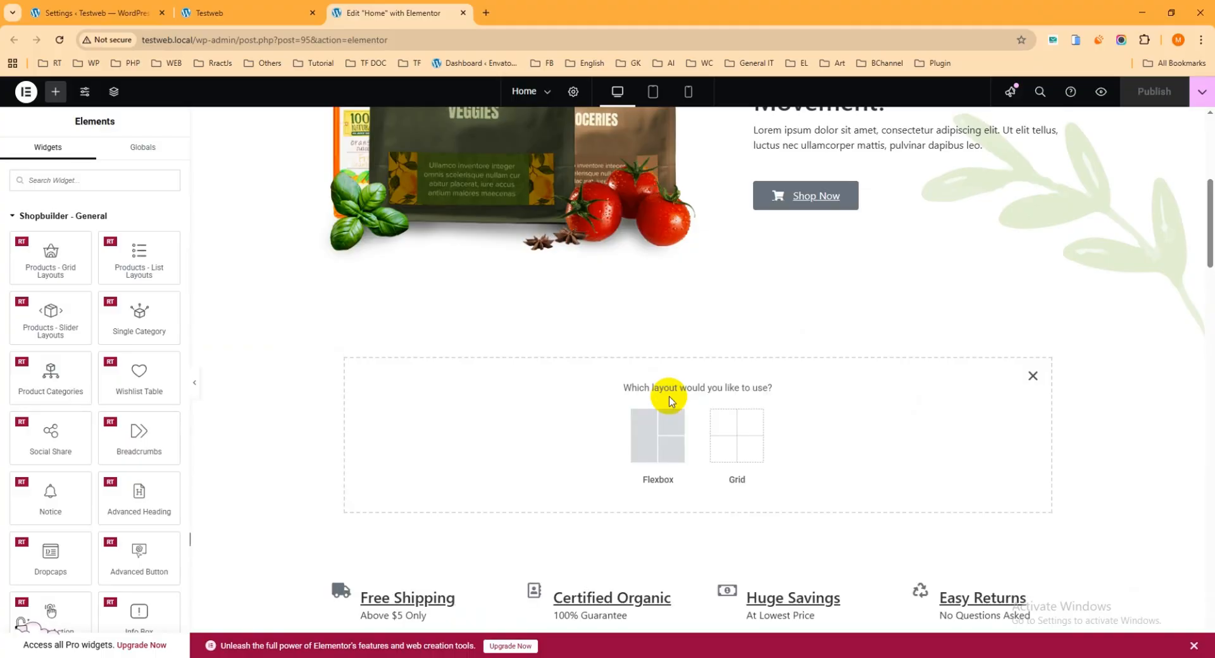
left_click(660, 456)
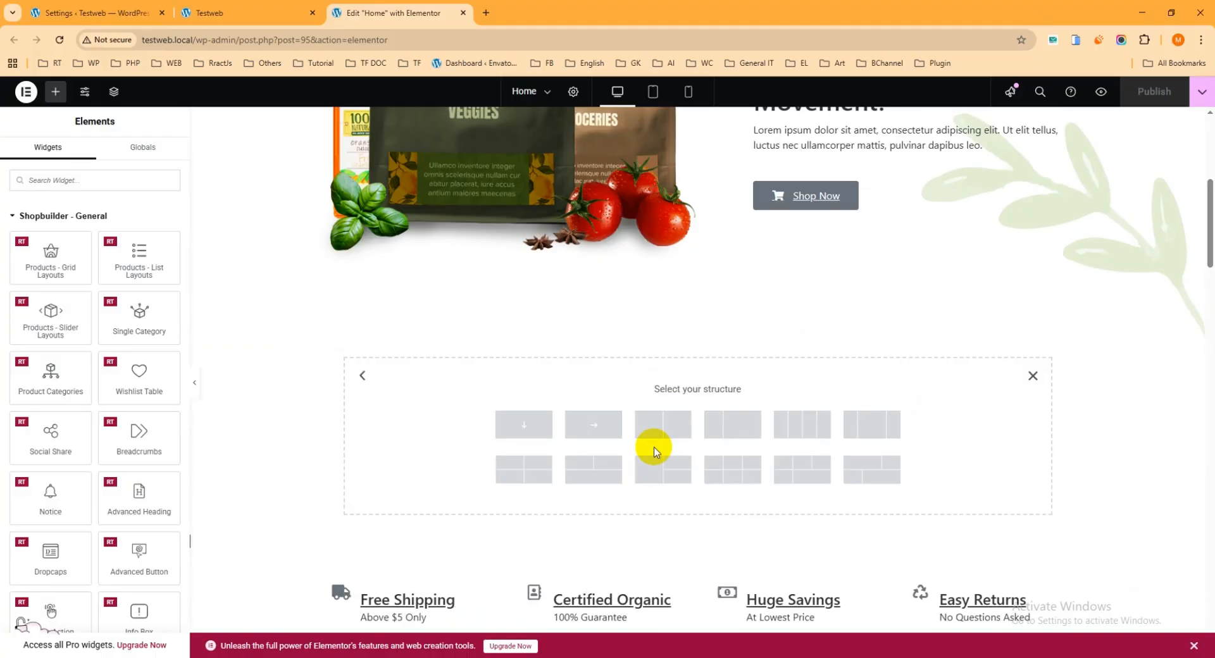
left_click(531, 433)
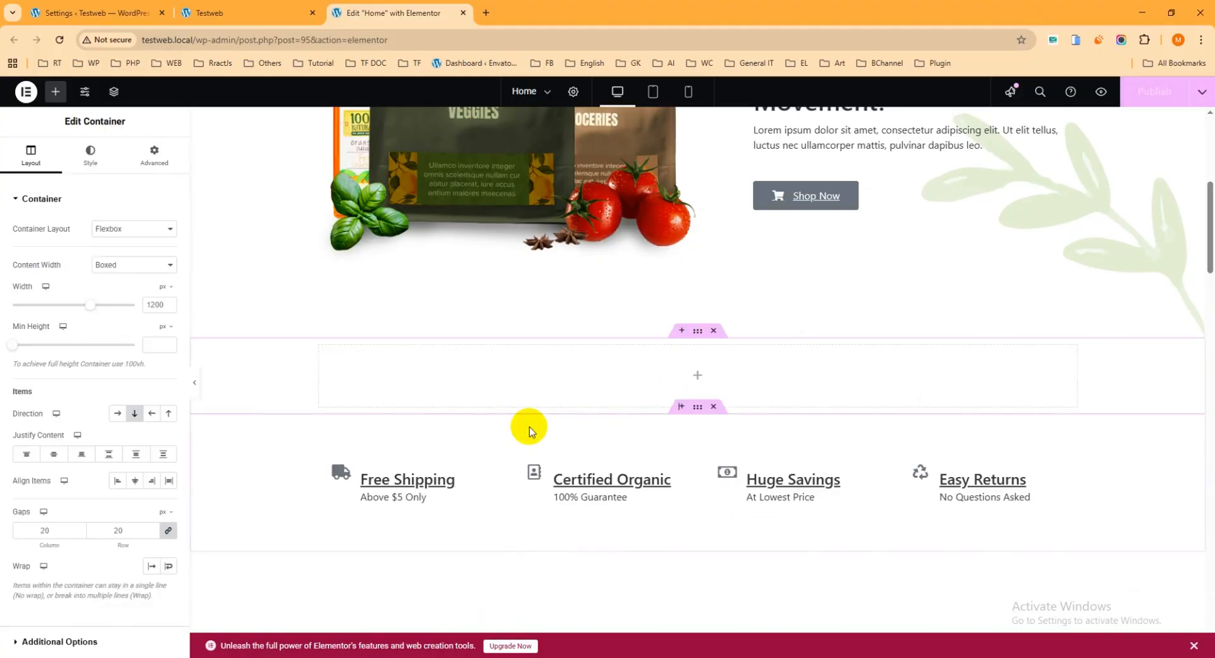
In the Elements panel, collapse the widget groups and expand only Shopbuilder - General.
left_click(699, 379)
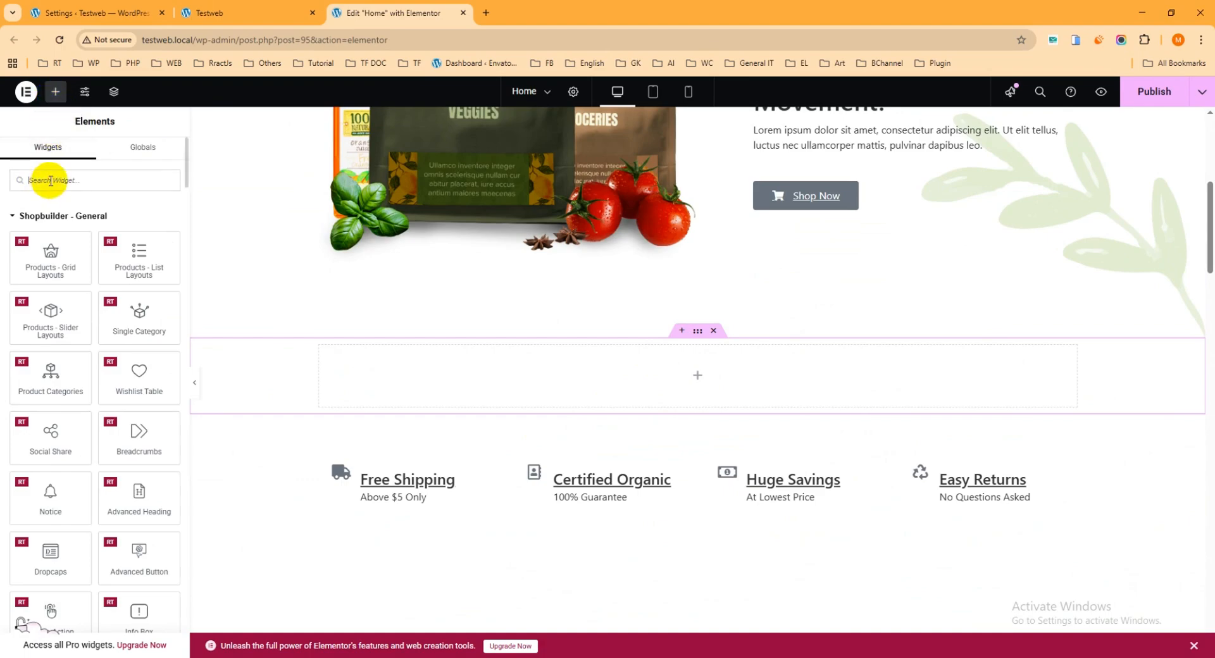
left_click(26, 215)
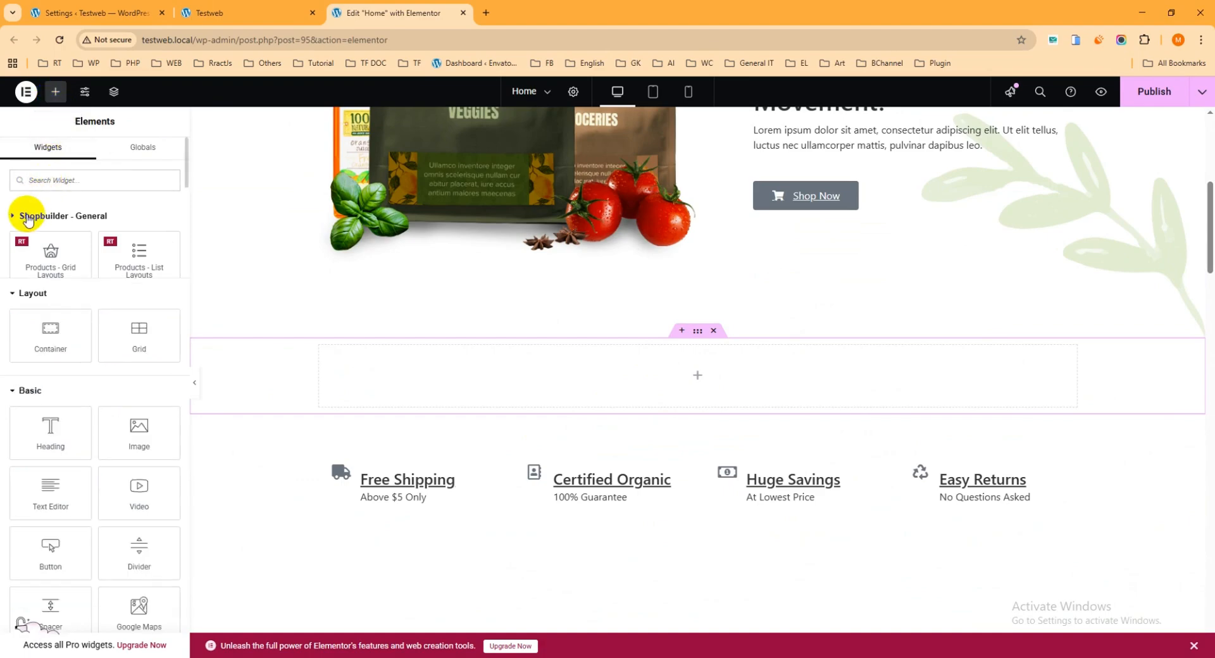
left_click(26, 340)
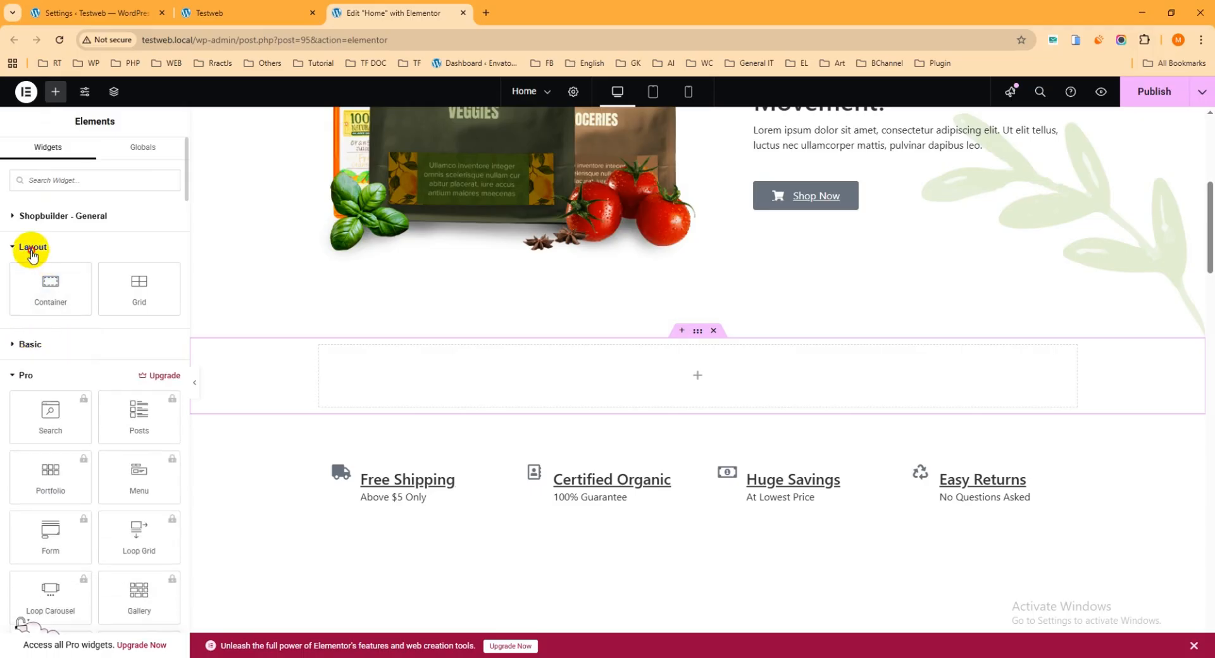
left_click(26, 247)
left_click(26, 310)
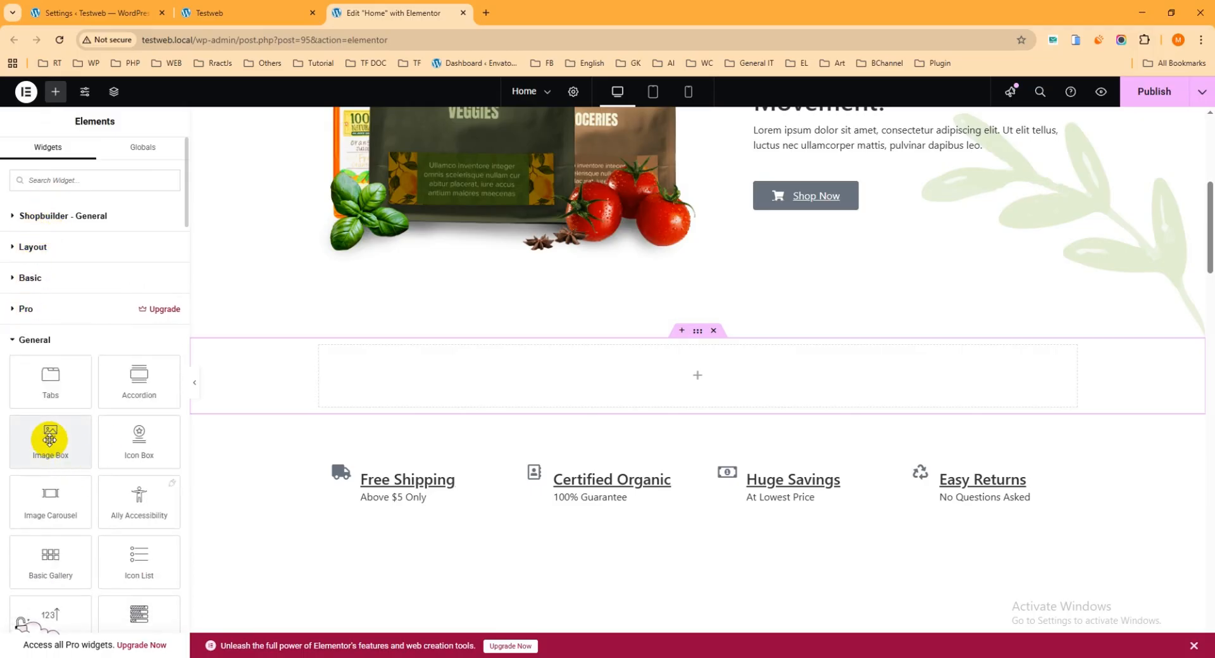
left_click(30, 340)
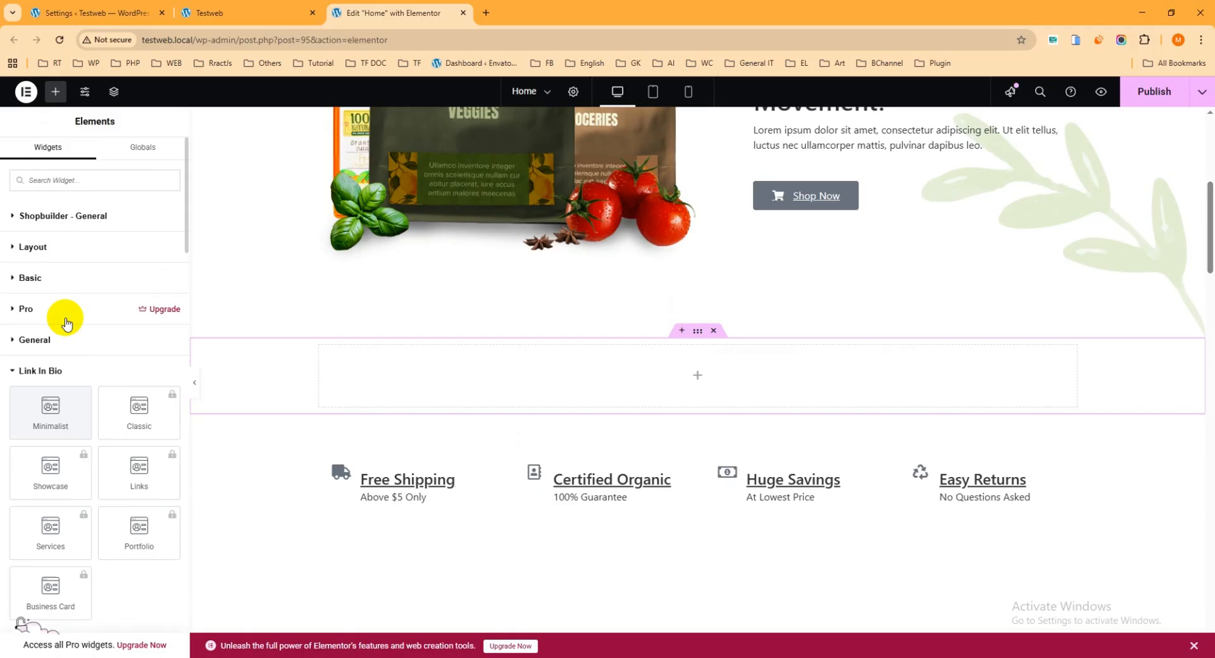
left_click(48, 218)
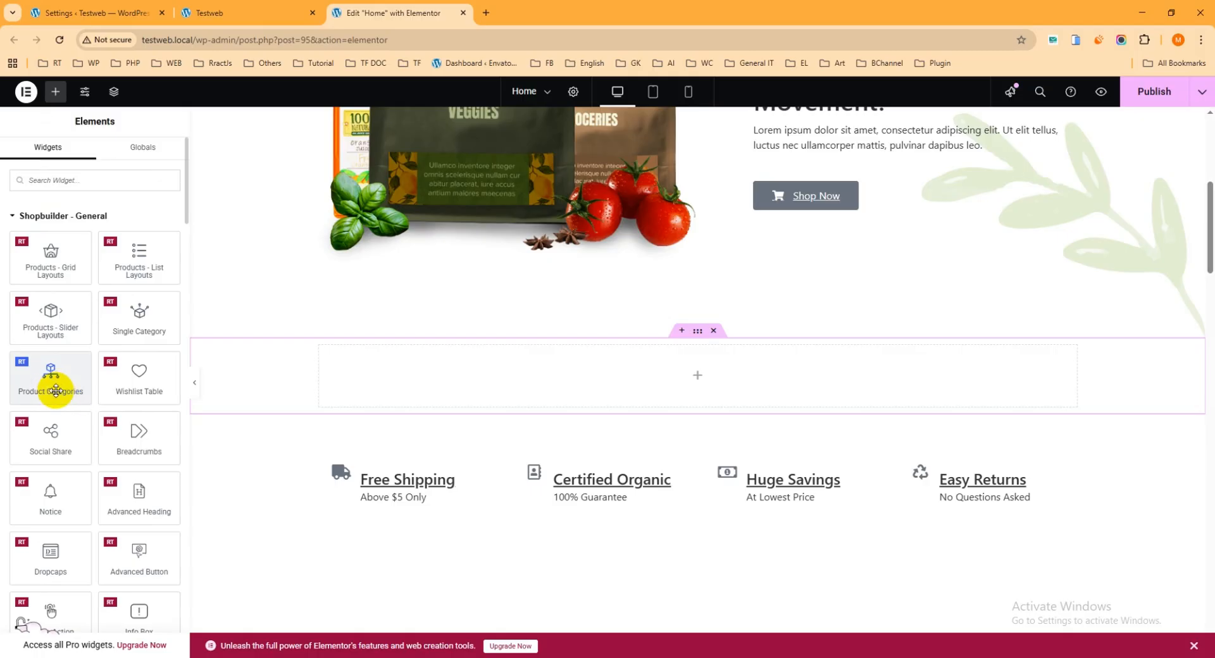
Drop a Product Categories widget into the new container and choose the round-card Category Layout 1.
left_click_drag(41, 386, 546, 388)
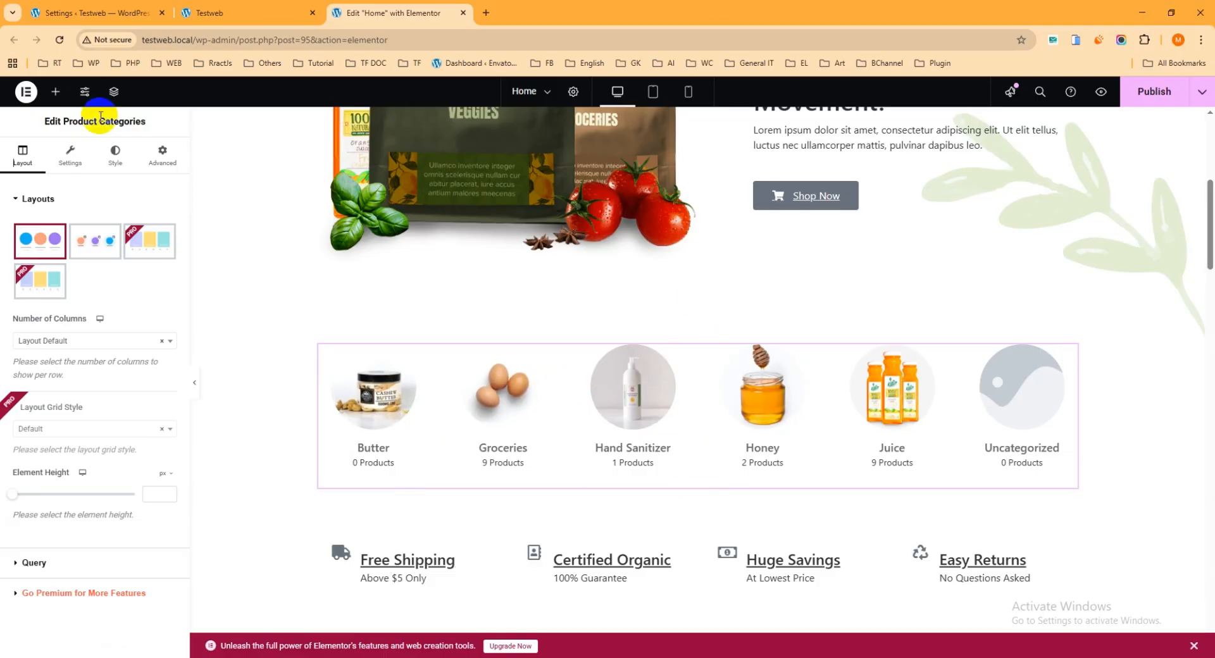
left_click(77, 244)
left_click(31, 243)
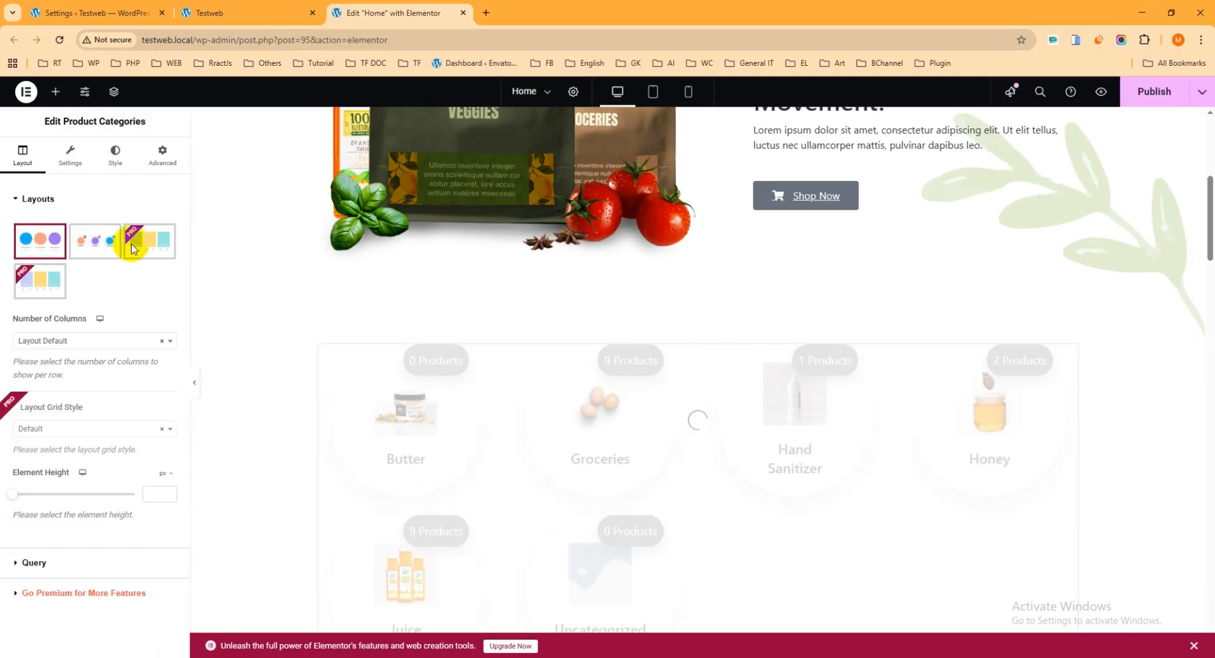
left_click(95, 247)
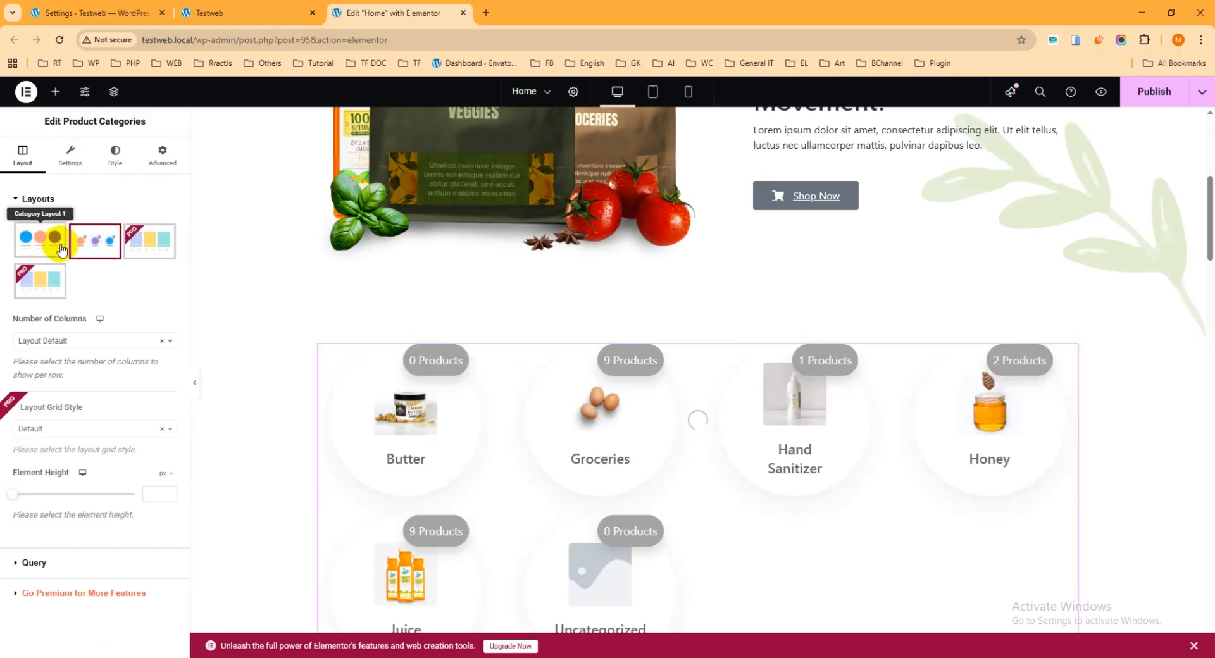
left_click(43, 245)
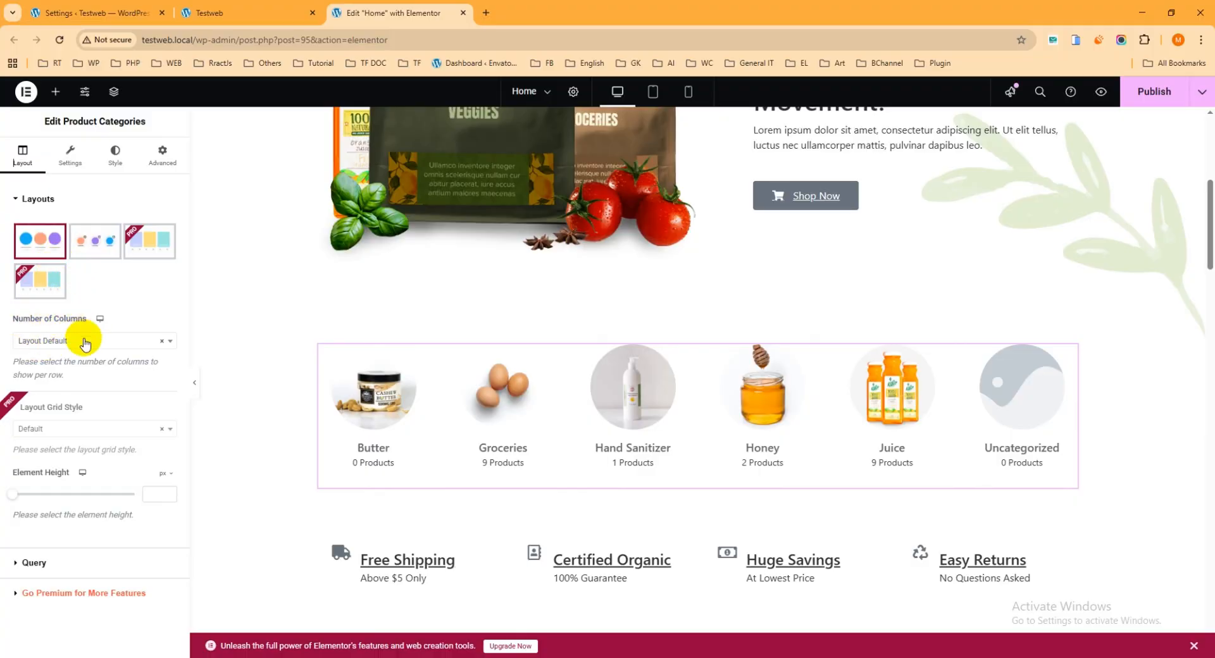
Keep the default number of columns for the category grid.
left_click(79, 341)
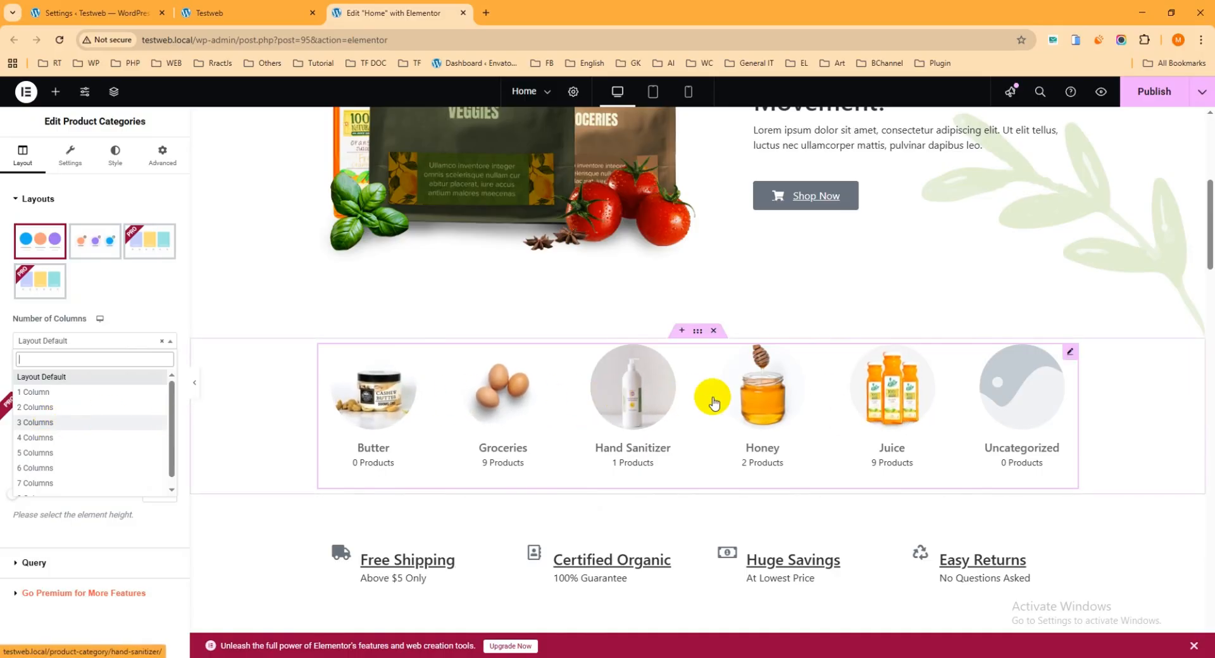
left_click(2, 325)
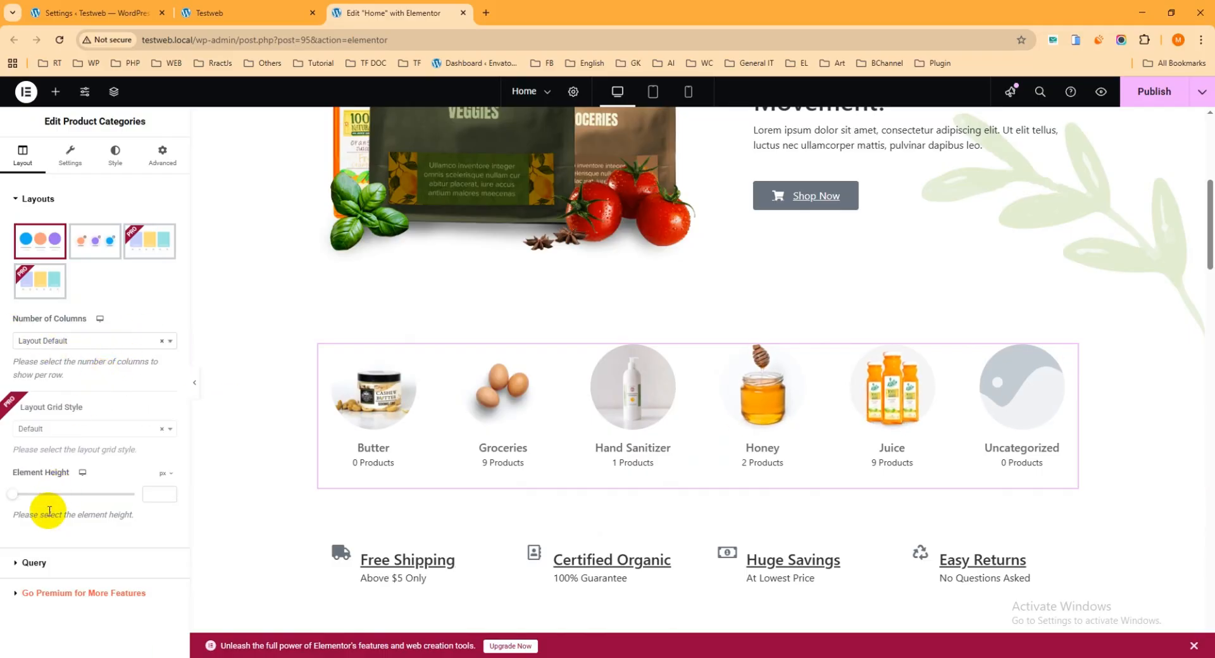
left_click(27, 563)
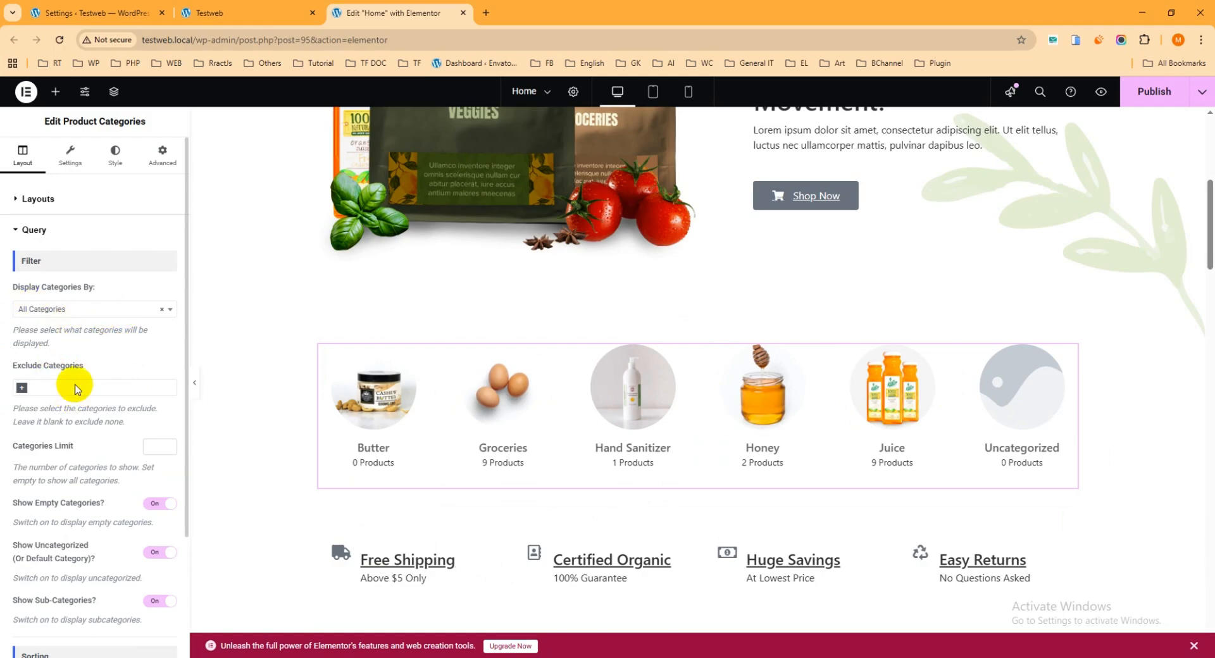
Try hand-picking the Juice and Groceries categories, then revert to showing all categories.
left_click(74, 308)
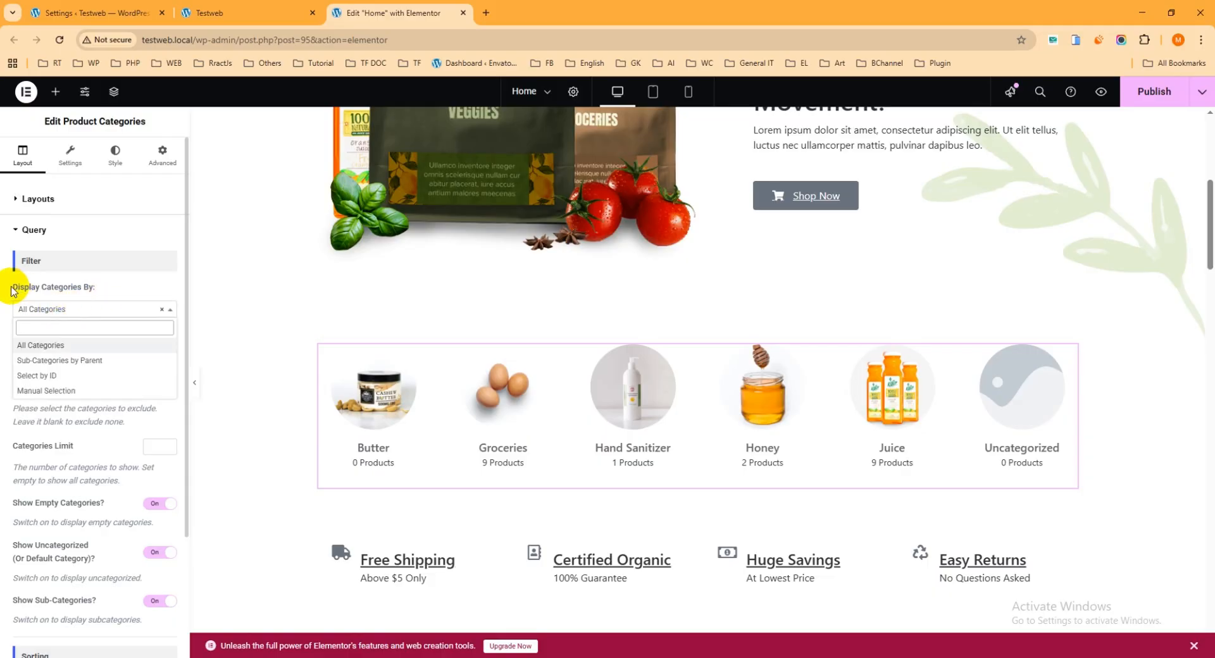
left_click(4, 327)
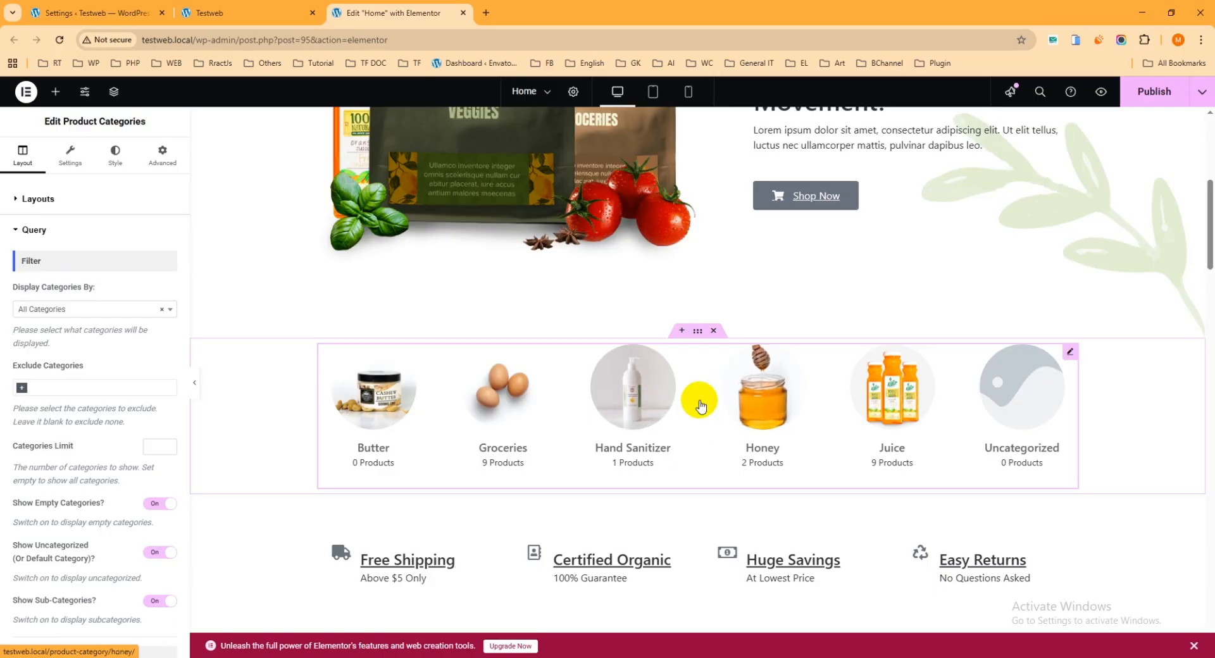
left_click(76, 308)
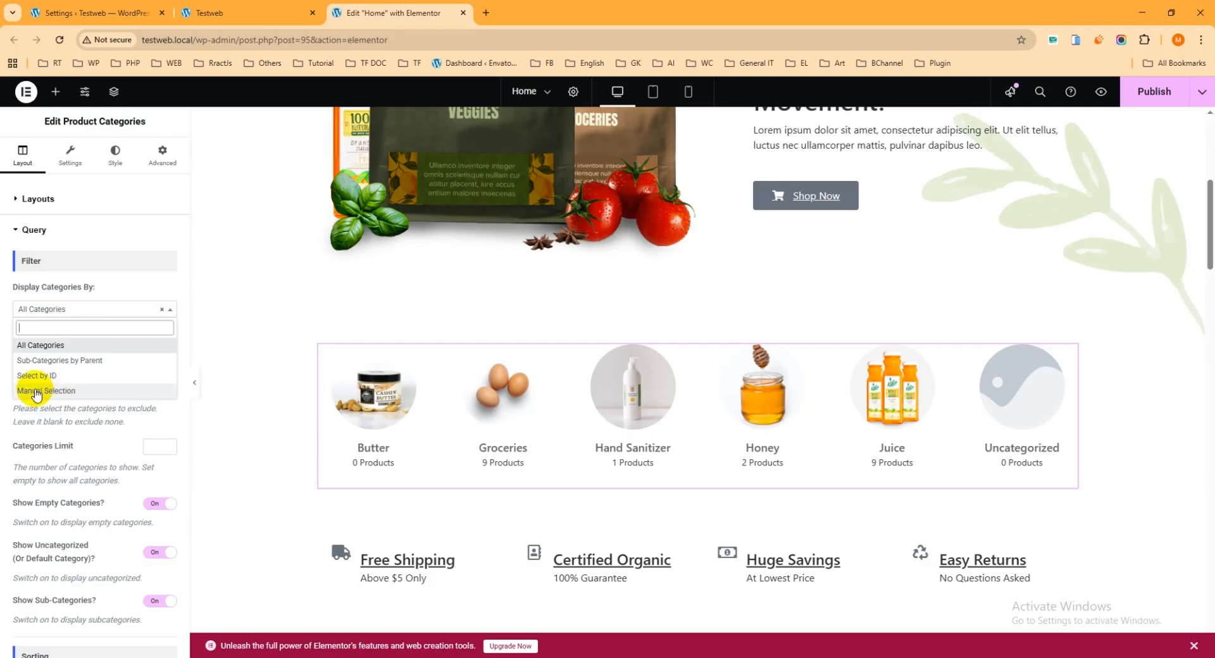
left_click(82, 392)
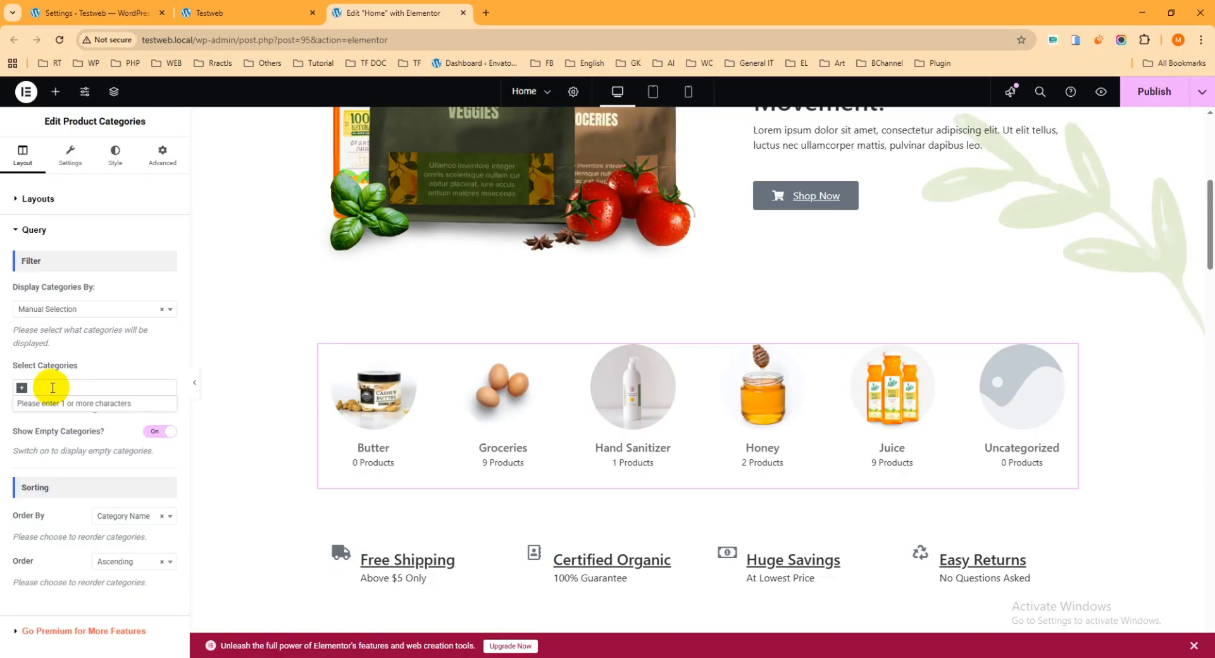
left_click(53, 388)
type("juic")
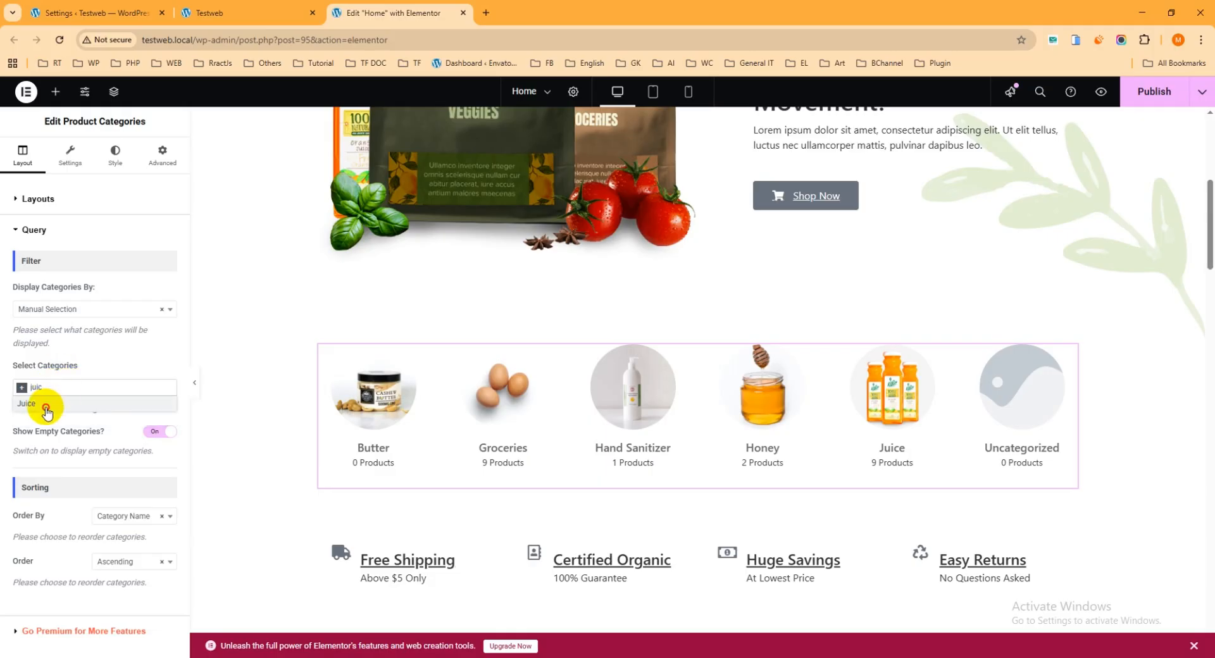
left_click(45, 409)
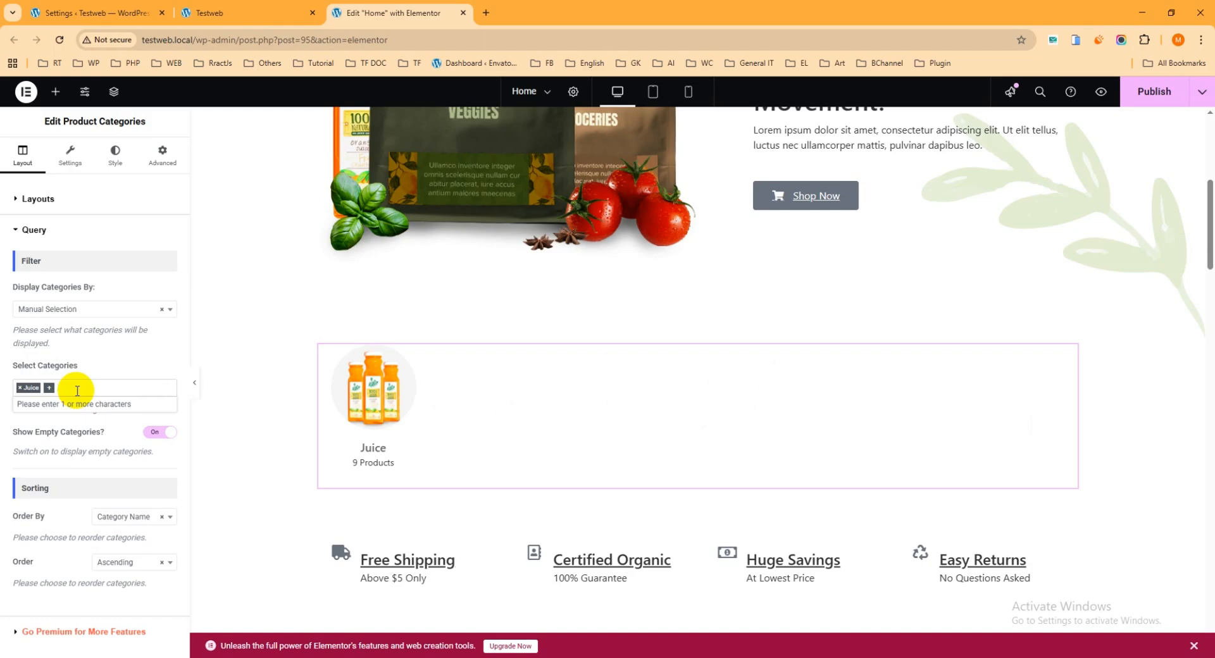
type("groce")
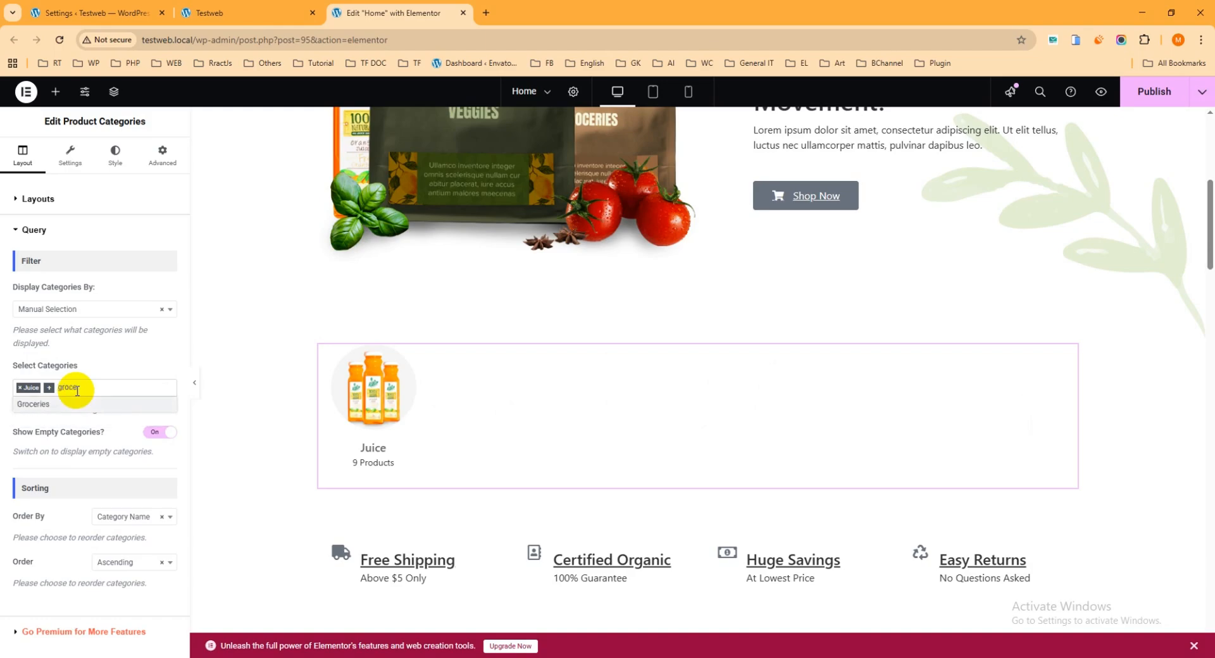
left_click(68, 406)
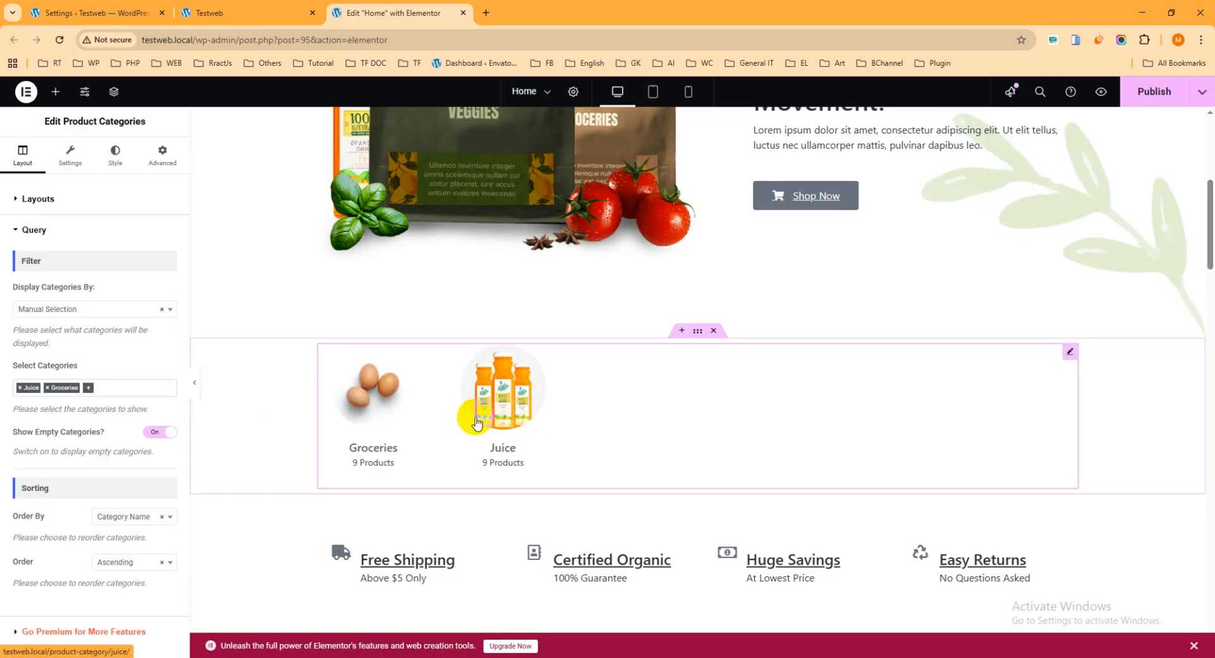
left_click(19, 388)
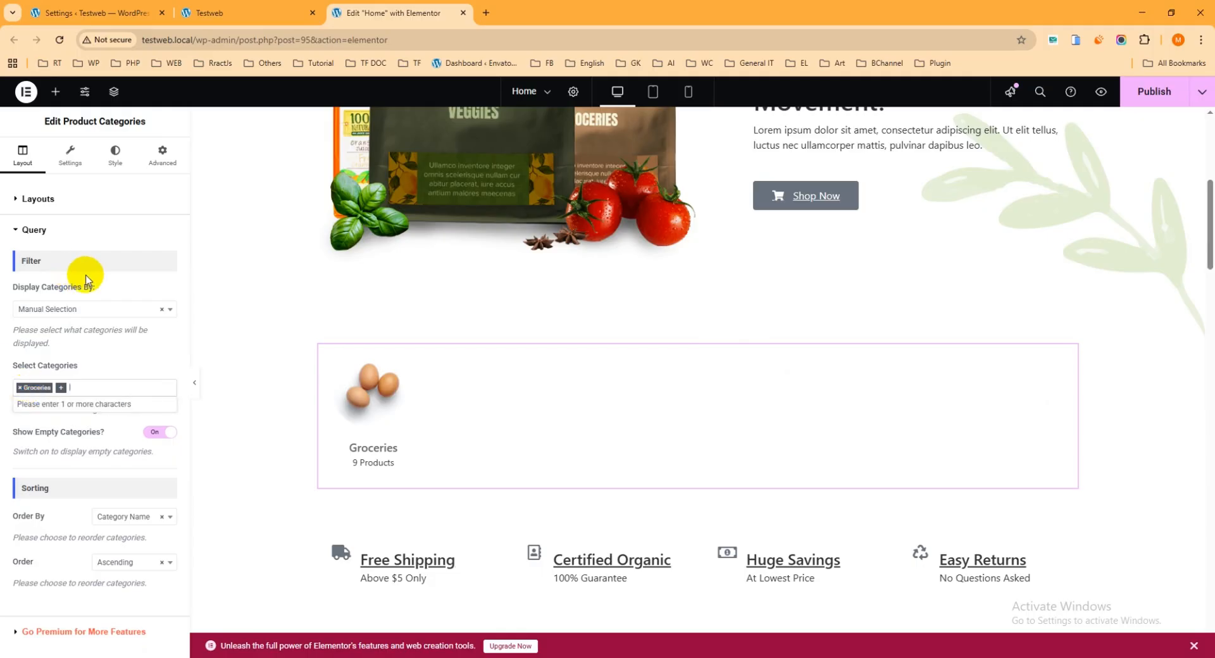
left_click(87, 309)
left_click(52, 350)
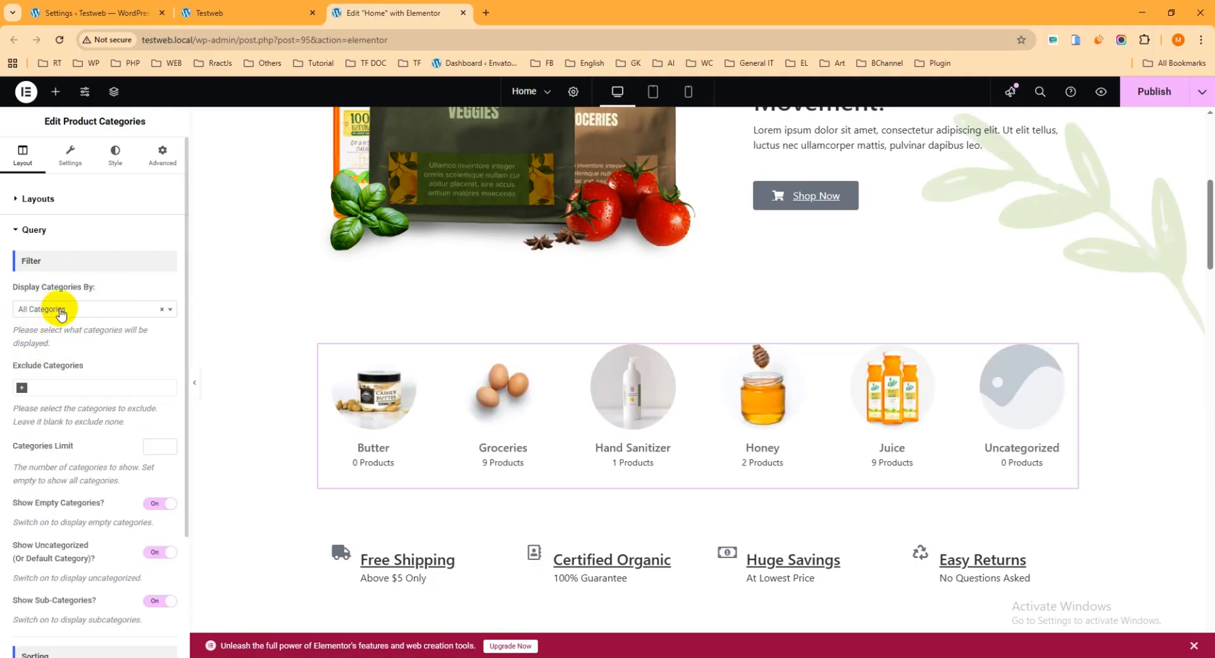
Turn on Show Empty Categories and set the sort order to Descending.
scroll(241, 402, "down", 1)
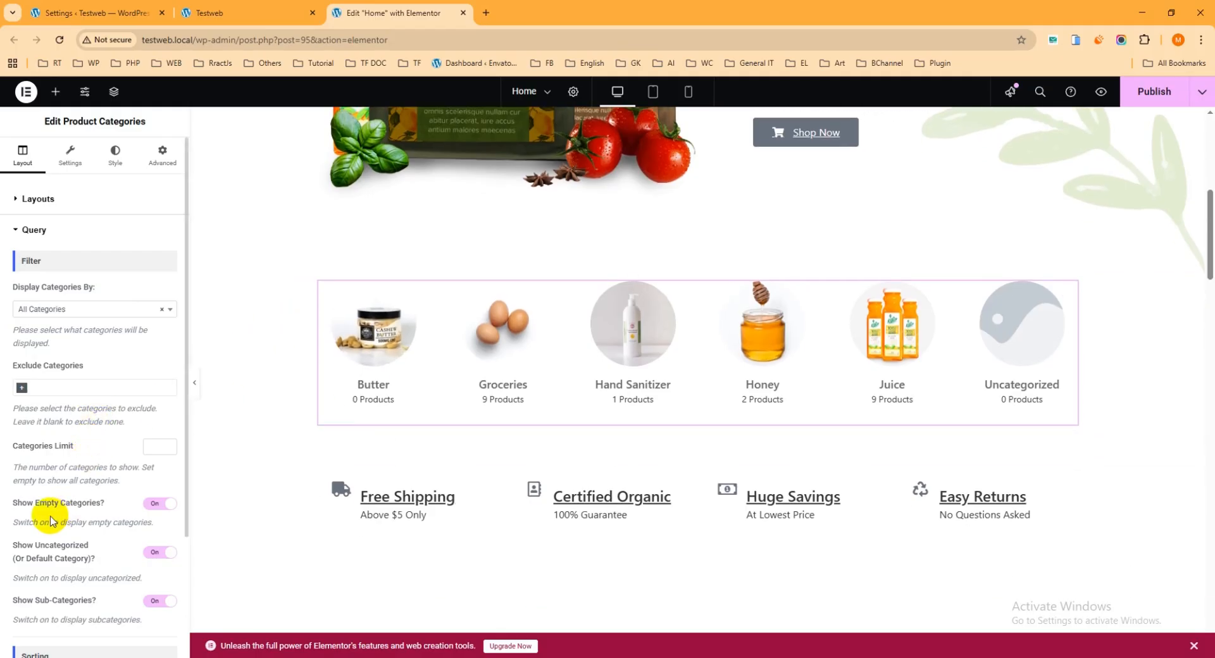
left_click(158, 504)
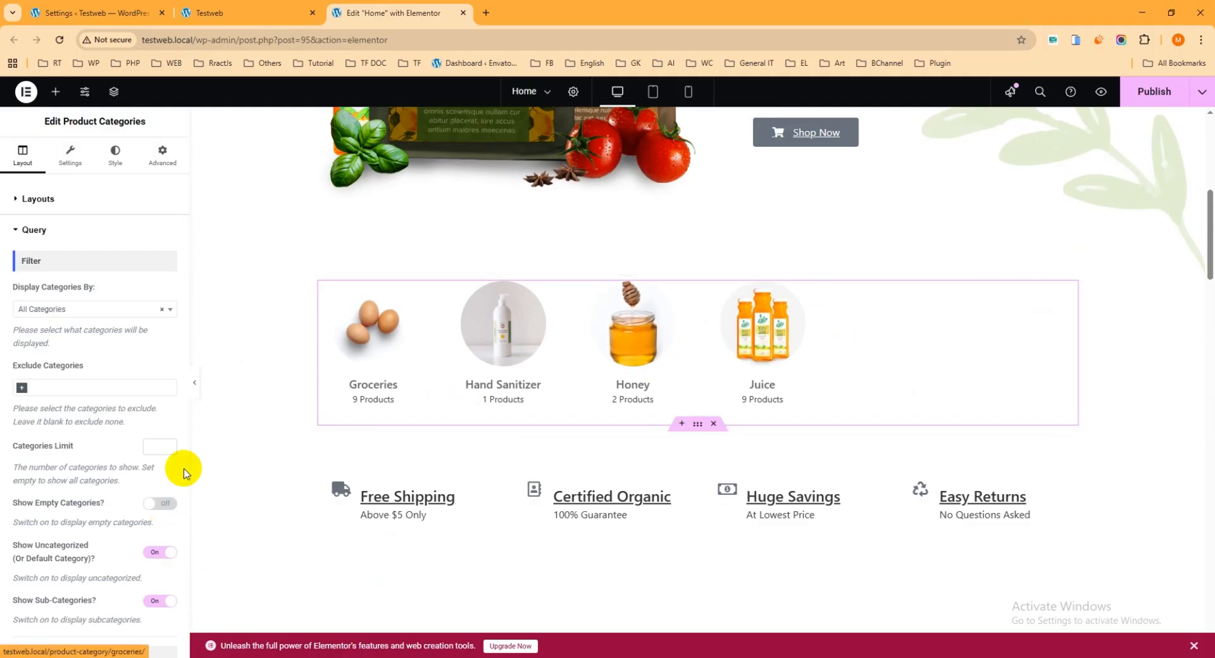
left_click(165, 504)
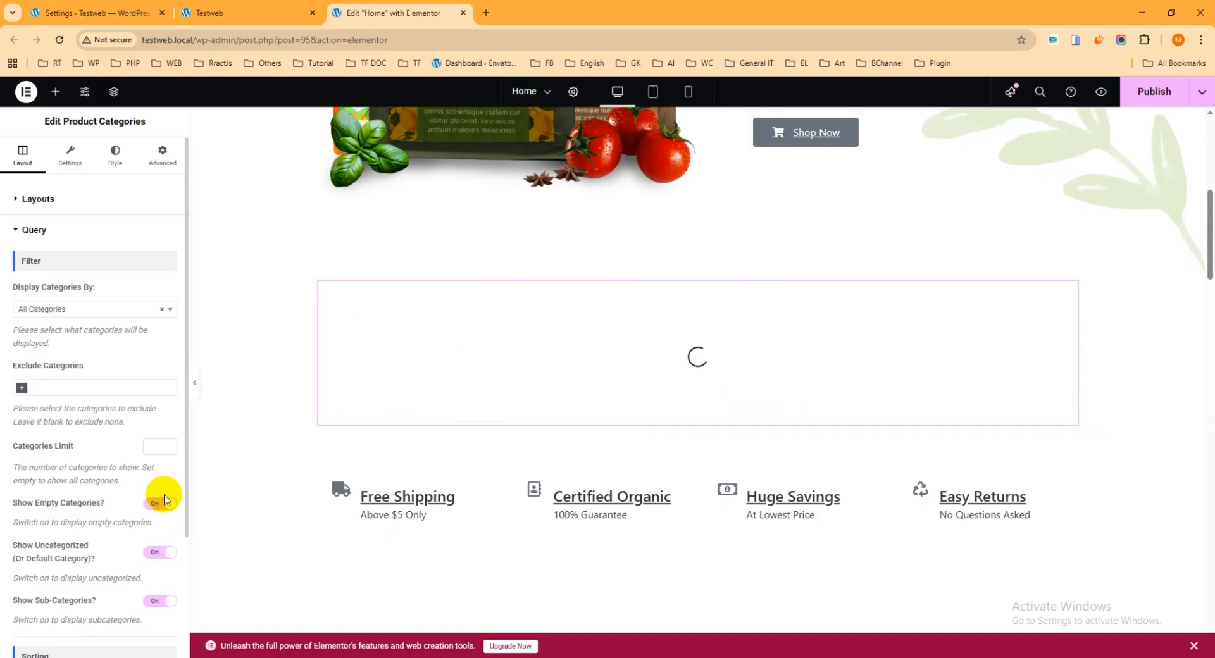
scroll(164, 500, "down", 3)
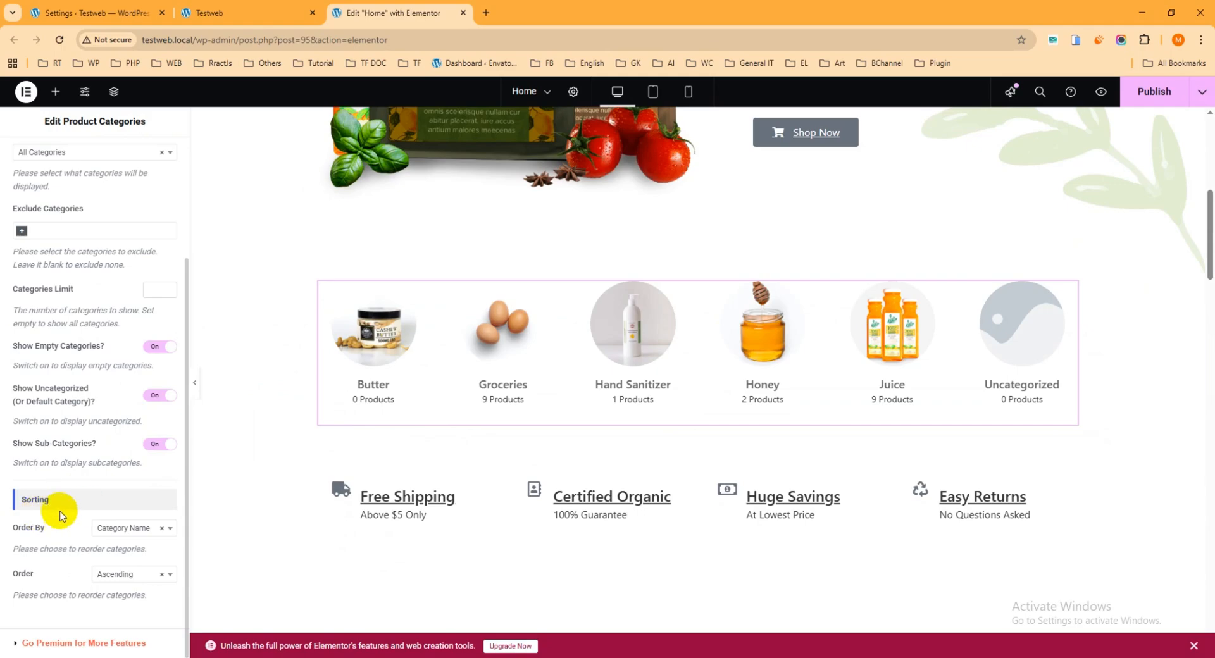
left_click(110, 574)
left_click(119, 623)
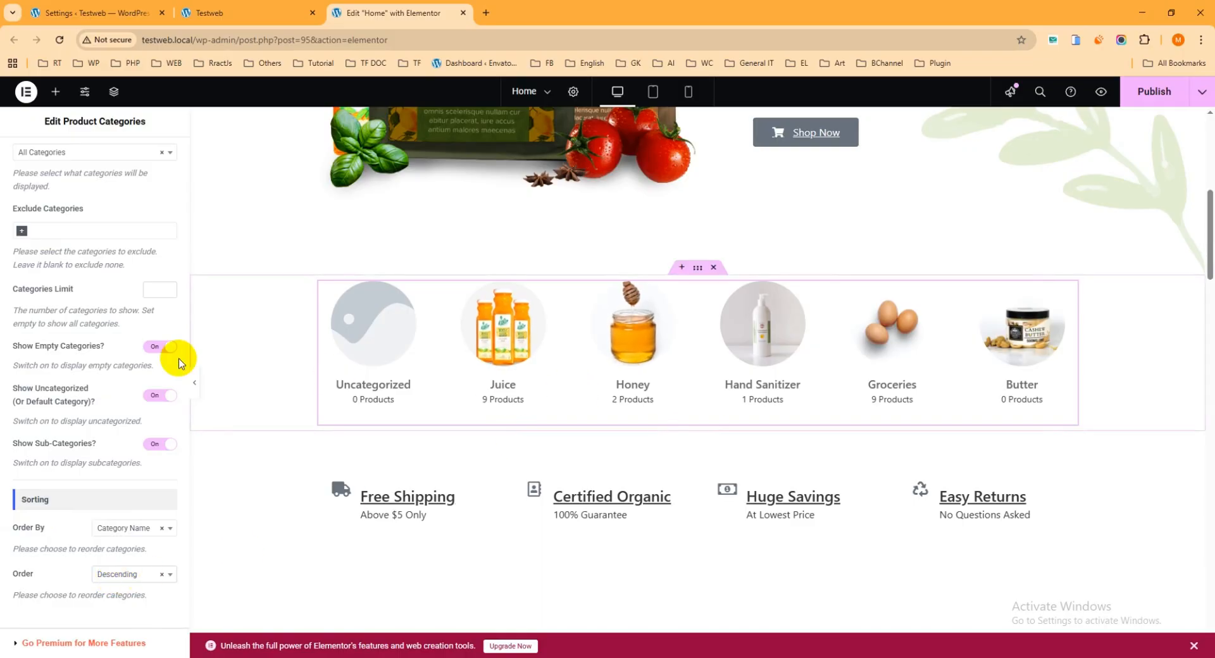
scroll(95, 325, "up", 3)
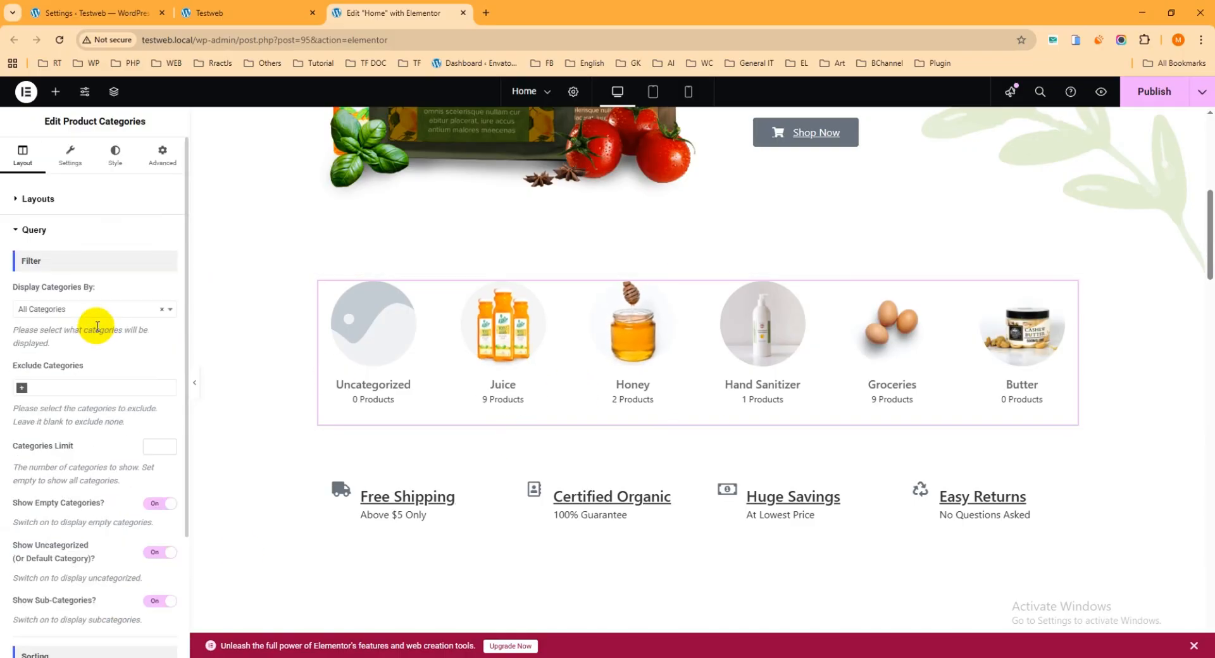
In the widget Settings tab, leave Show Category Description off and expand the Image section.
left_click(70, 166)
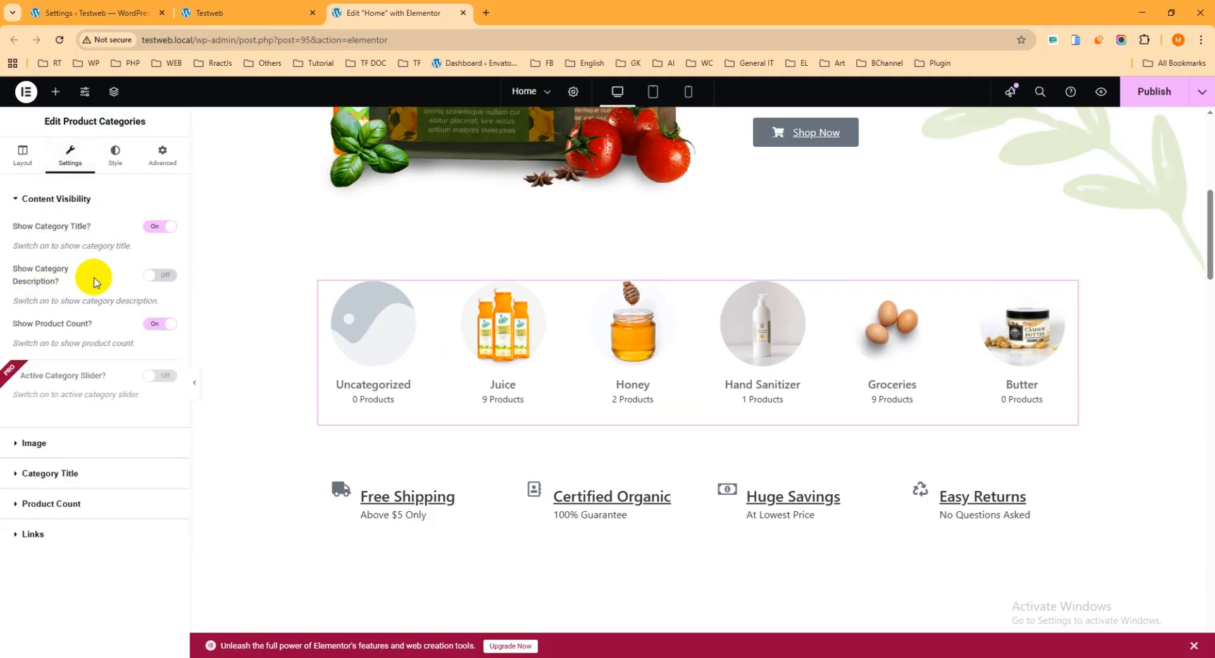
left_click(160, 276)
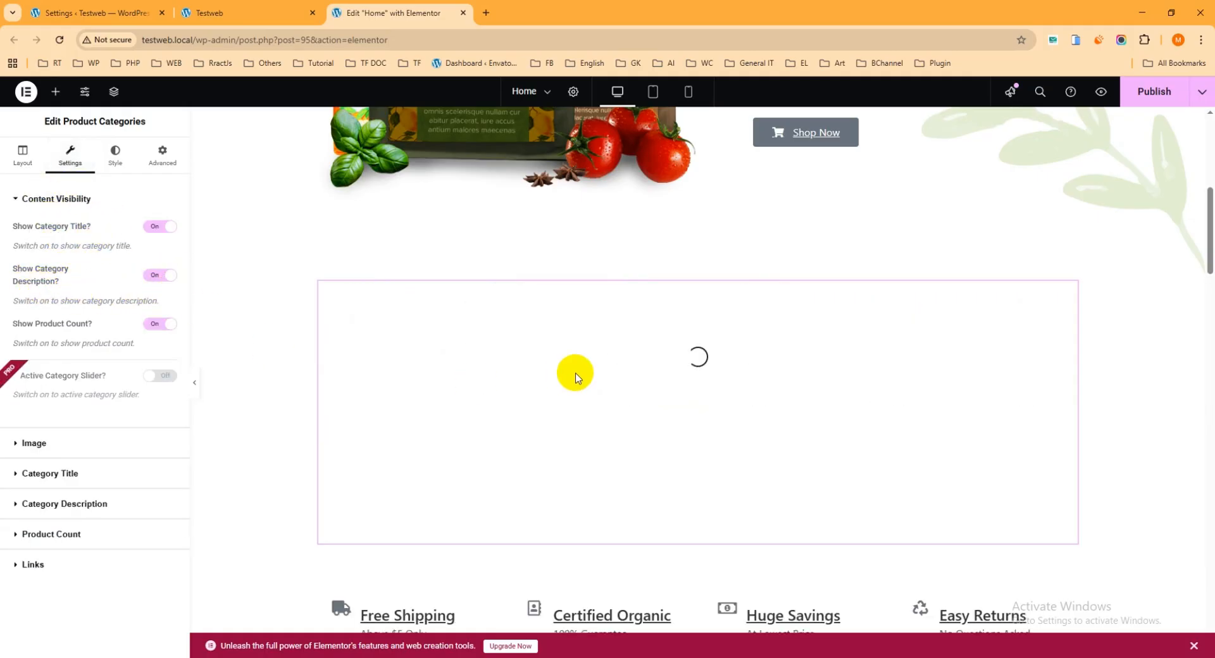
left_click(163, 277)
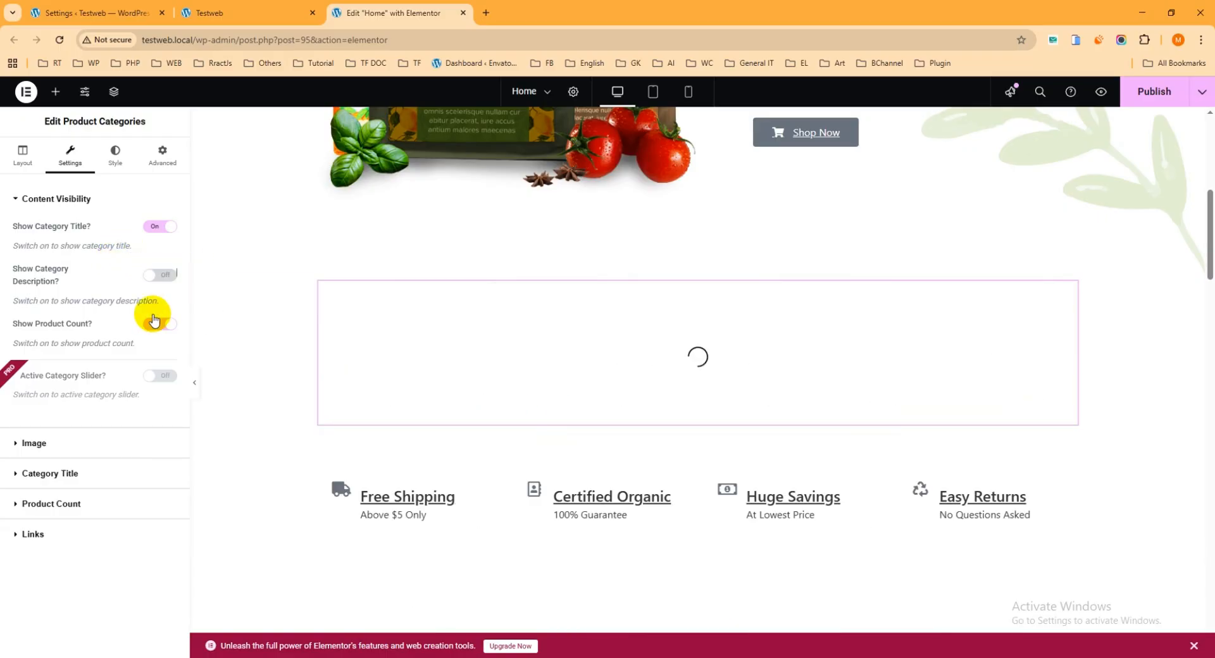
left_click(28, 442)
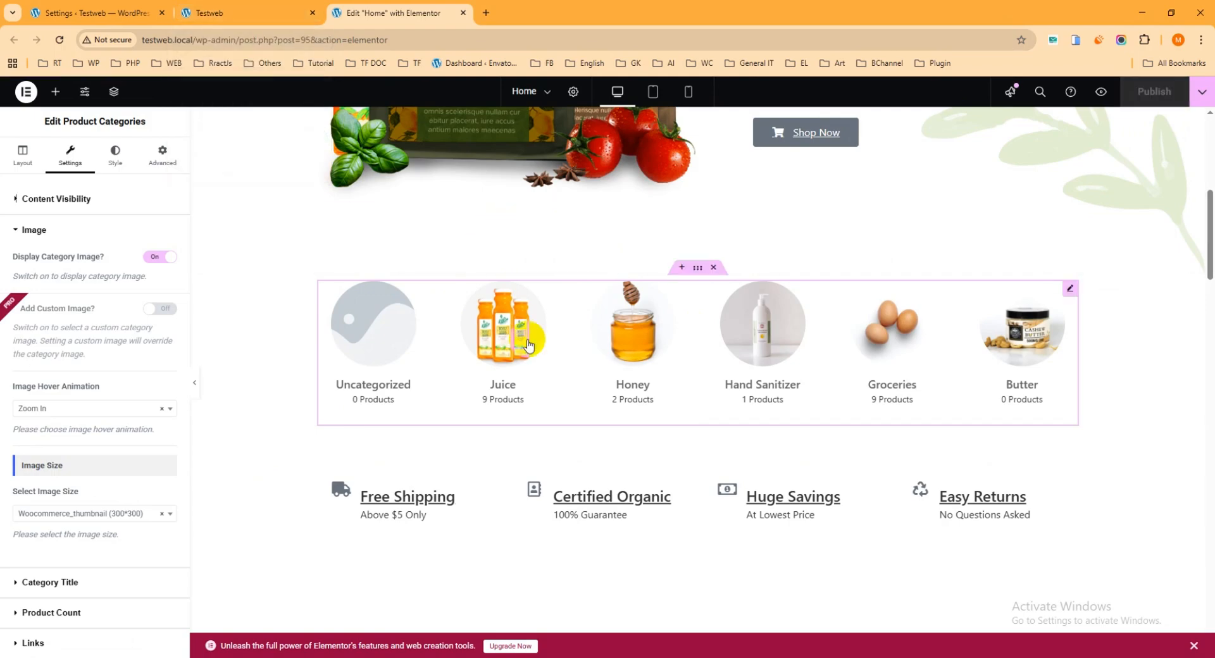
Reload the live Testweb homepage to check the category row, then return to the admin dashboard.
left_click(259, 14)
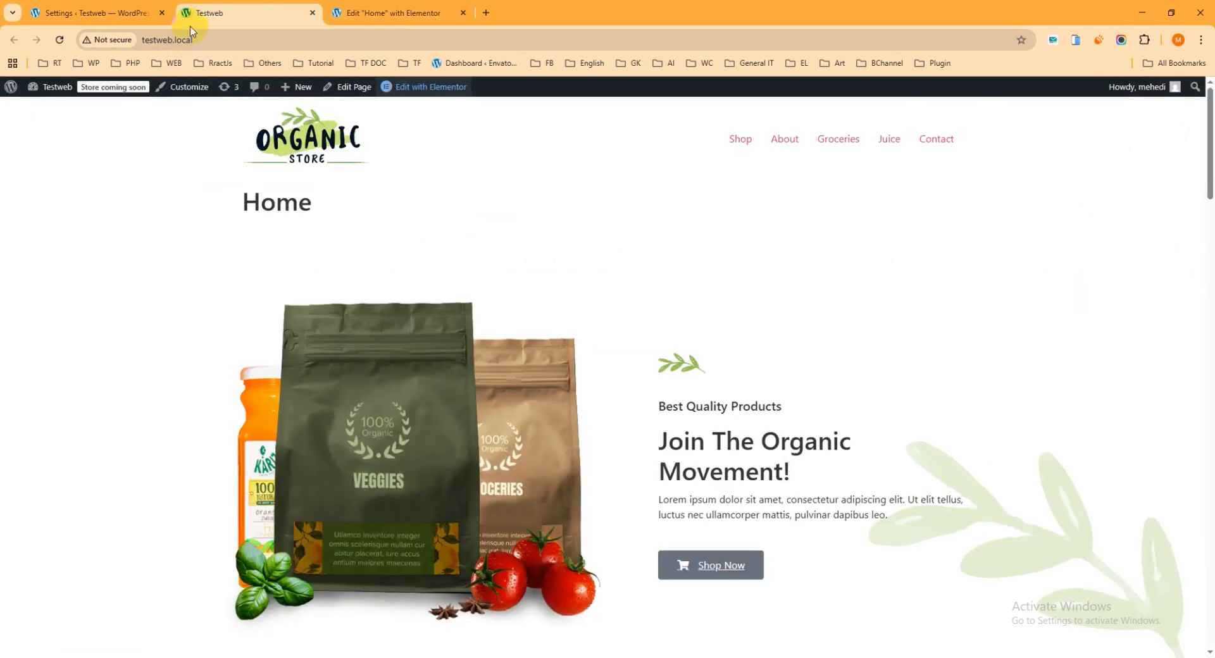
left_click(58, 42)
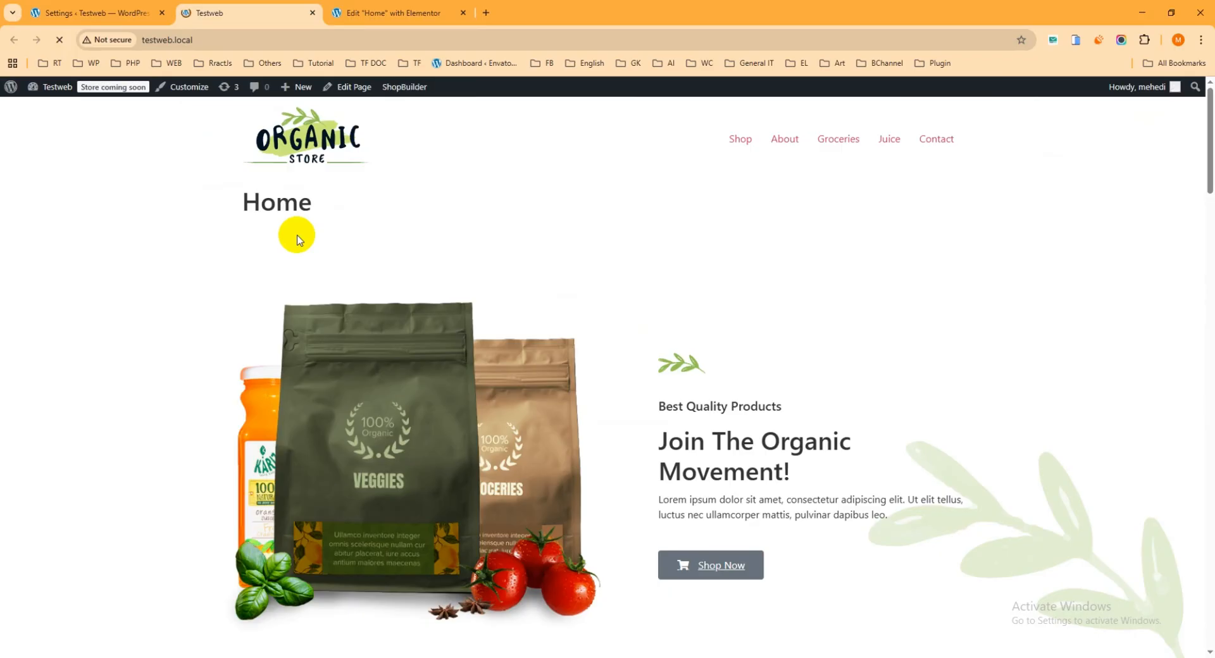
scroll(573, 195, "down", 8)
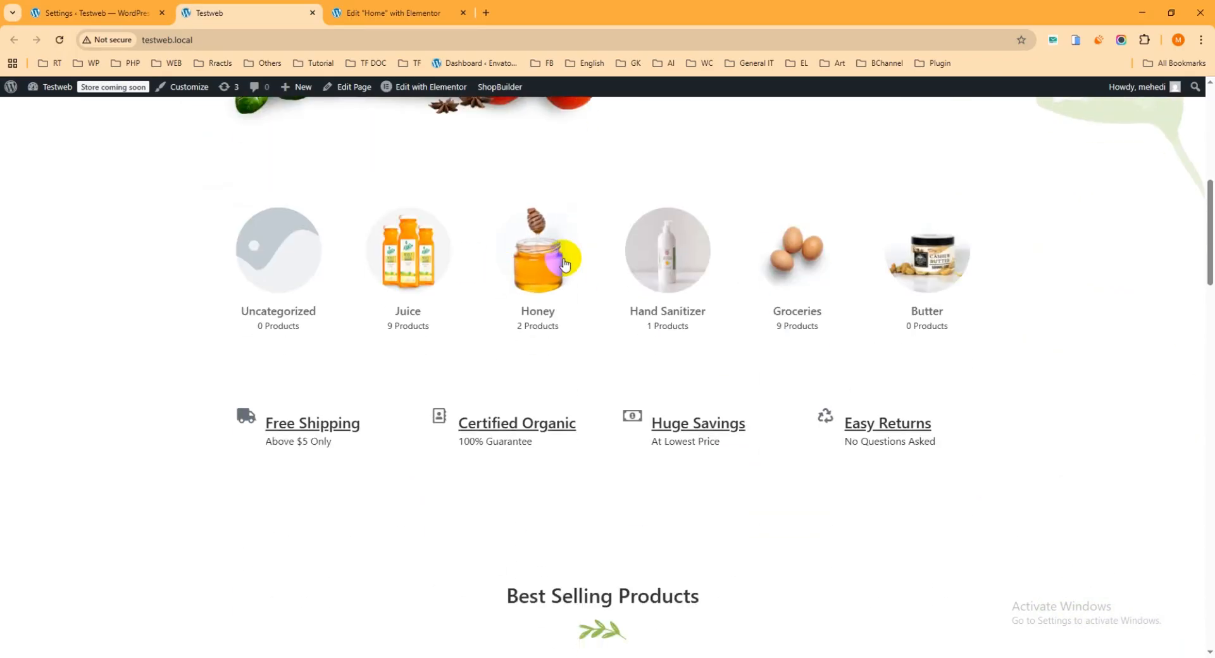
scroll(562, 250, "up", 2)
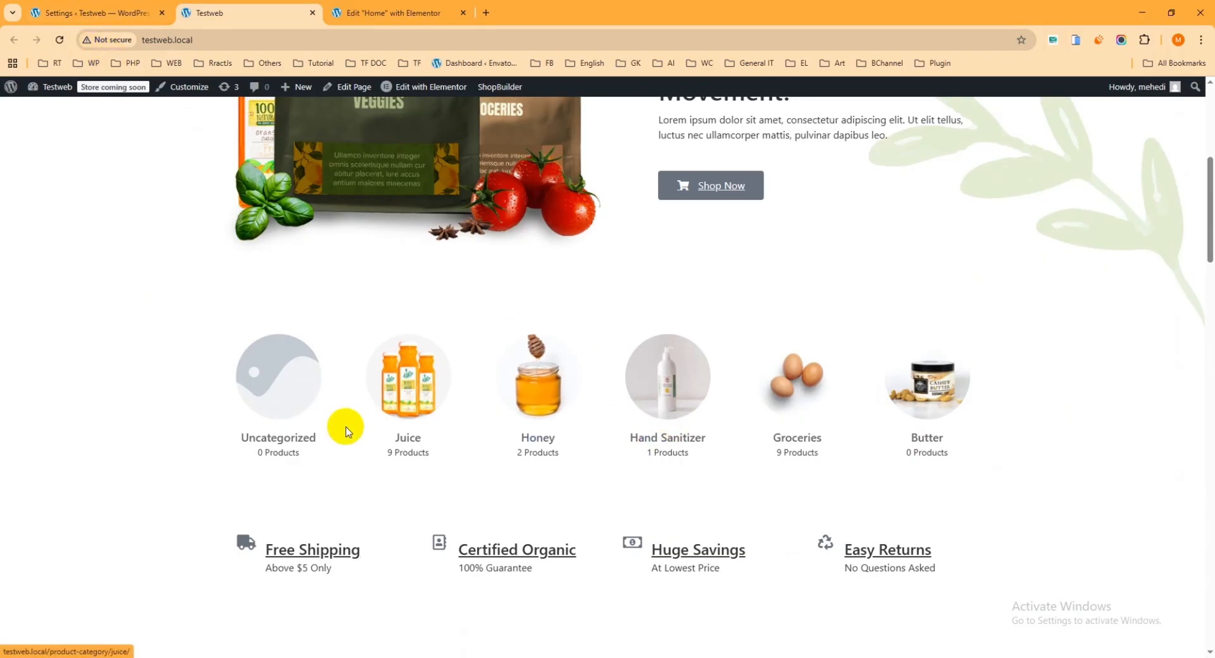
left_click(92, 12)
mouse_move(39, 235)
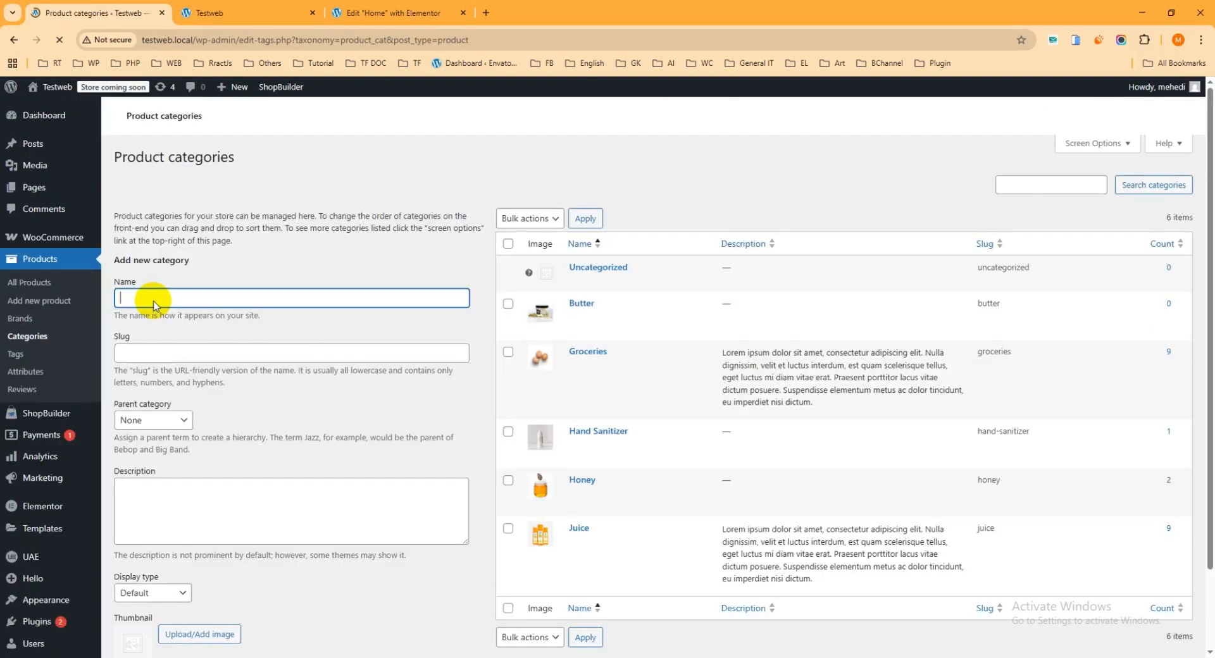
Open the Uncategorized category's edit page in a new tab.
scroll(625, 291, "down", 3)
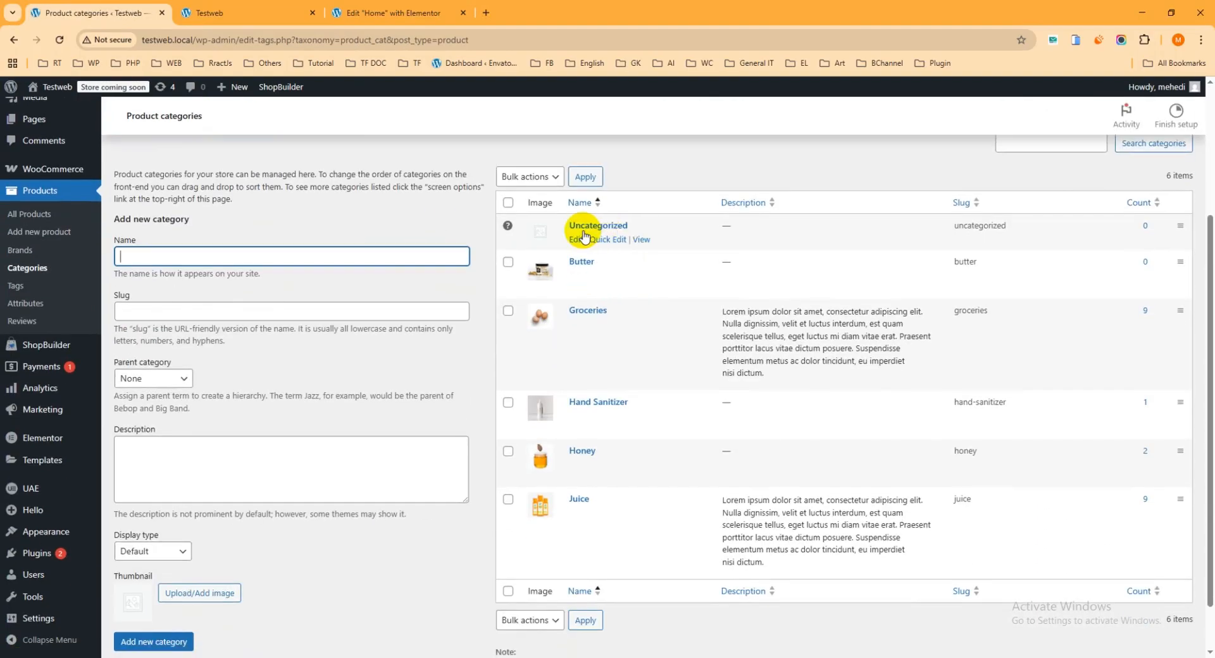
scroll(608, 292, "down", 2)
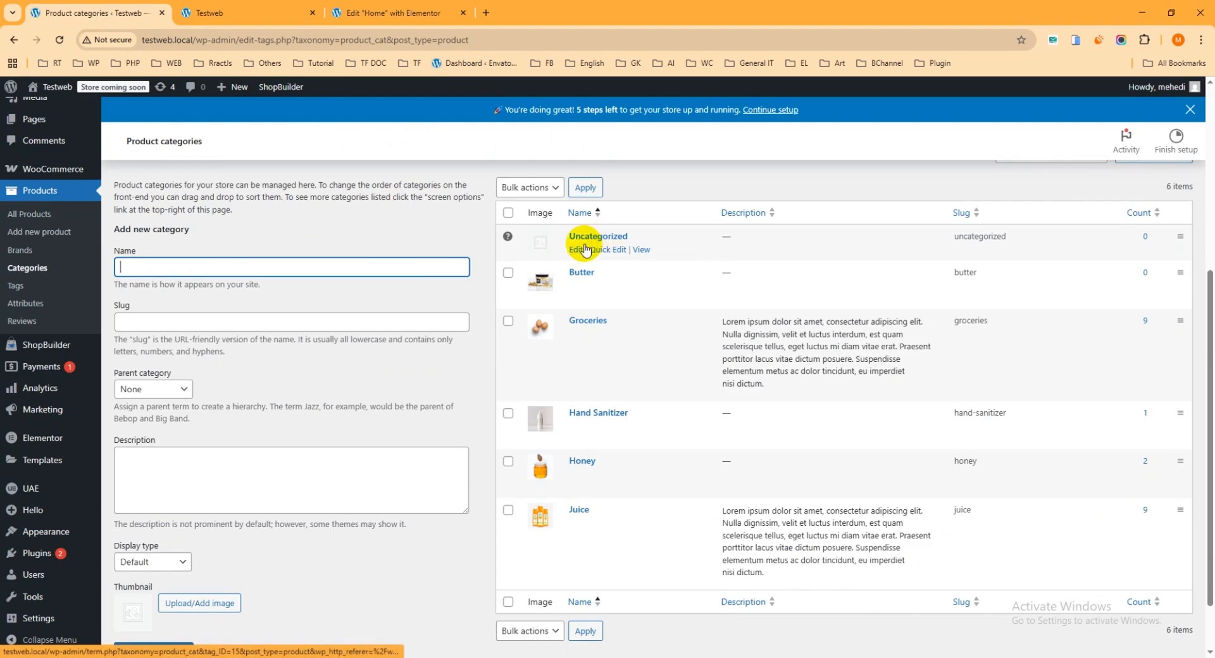
left_click(576, 251)
right_click(576, 252)
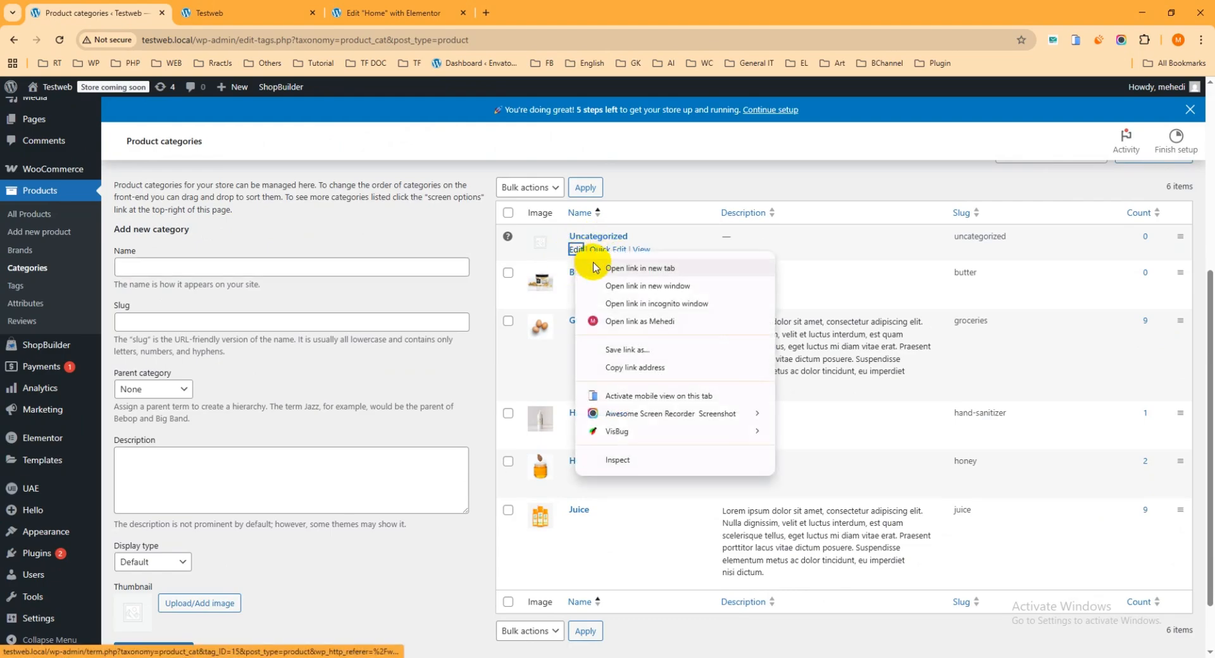
left_click(591, 263)
left_click(247, 11)
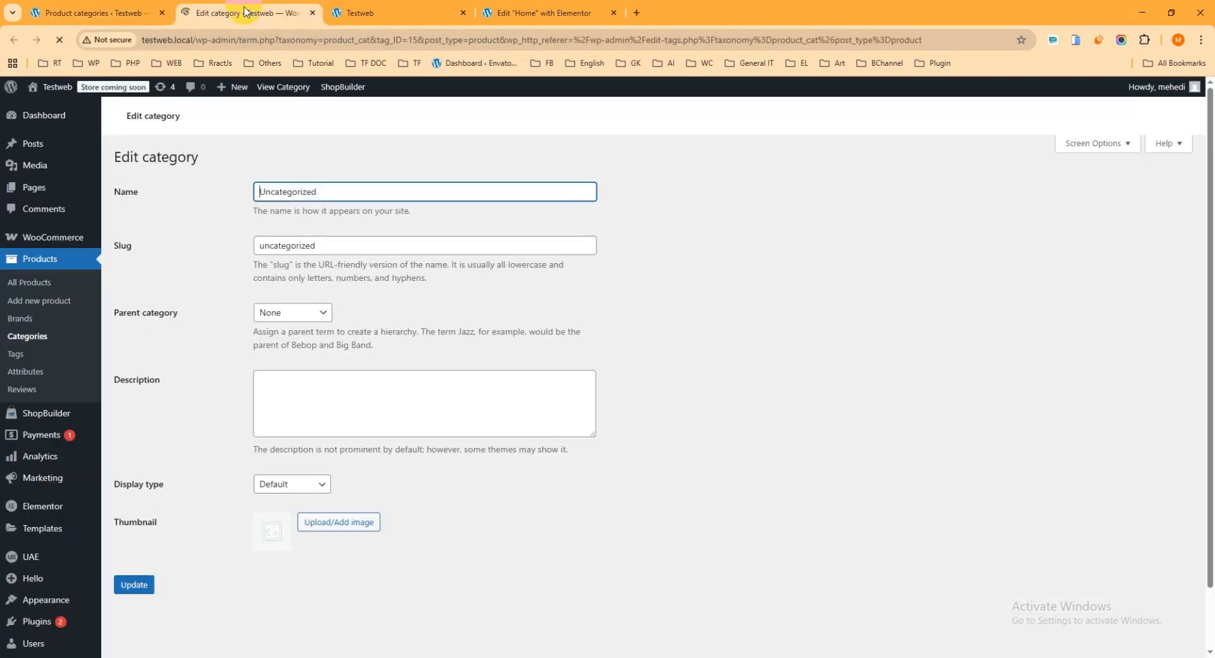
Set the green product-bag image as Uncategorized's thumbnail, update it, and return to the homepage.
scroll(371, 238, "down", 4)
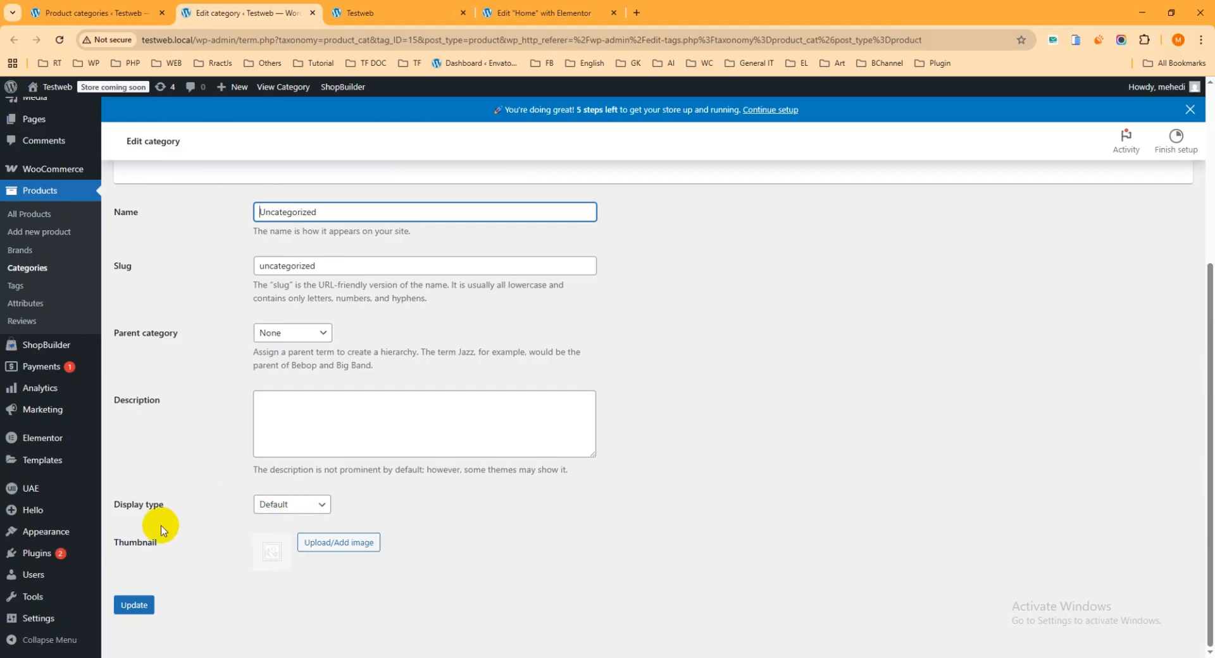
left_click(341, 549)
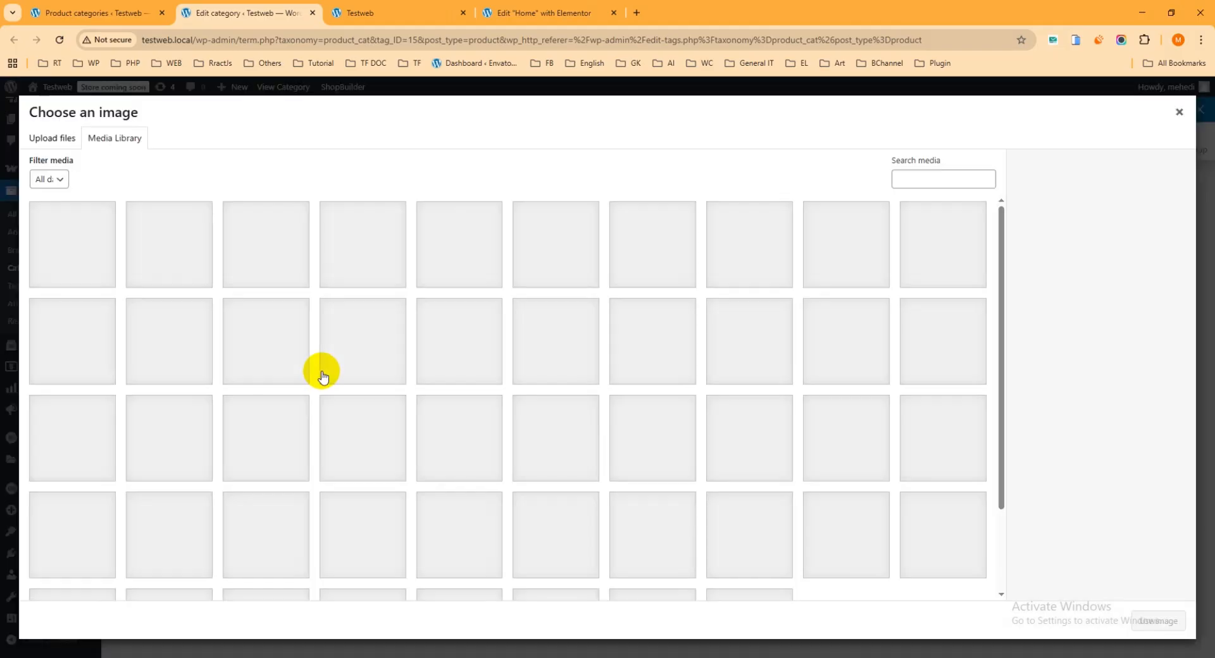
left_click(368, 458)
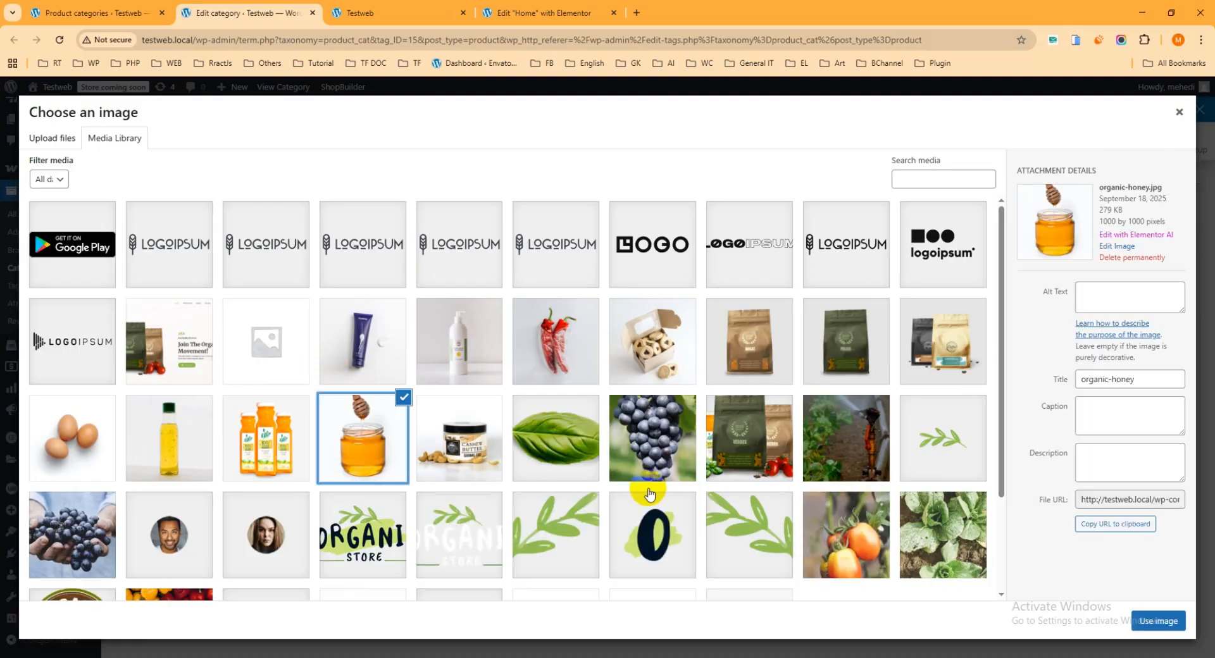
left_click(769, 443)
left_click(1157, 620)
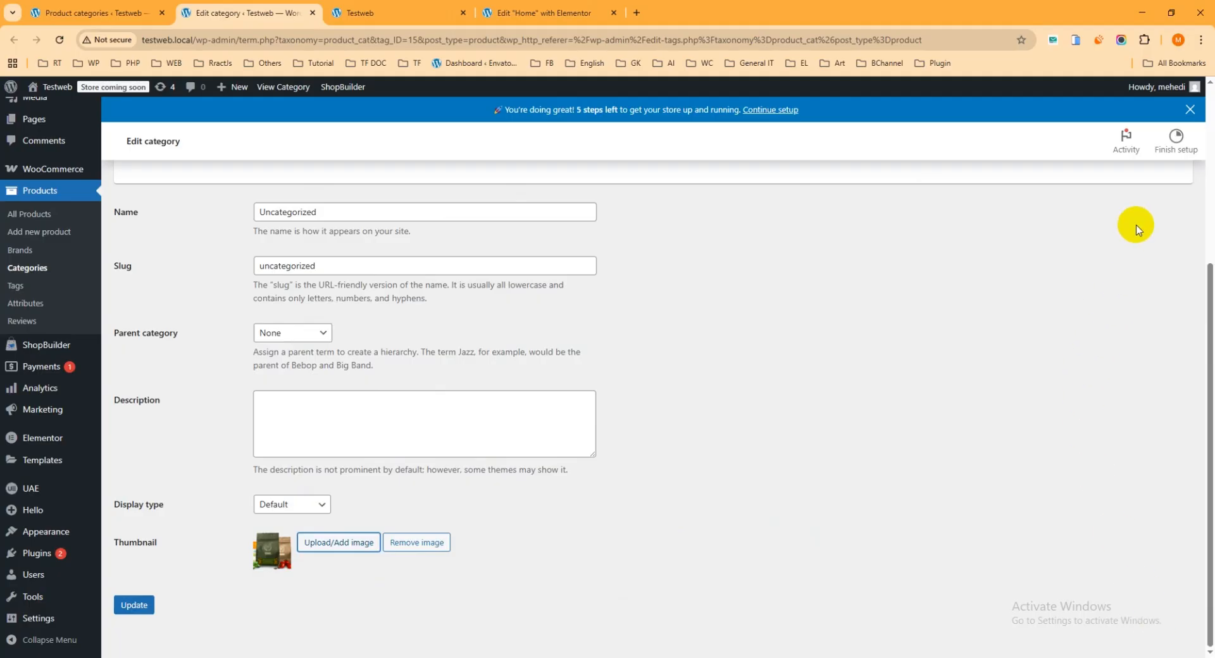
left_click(134, 606)
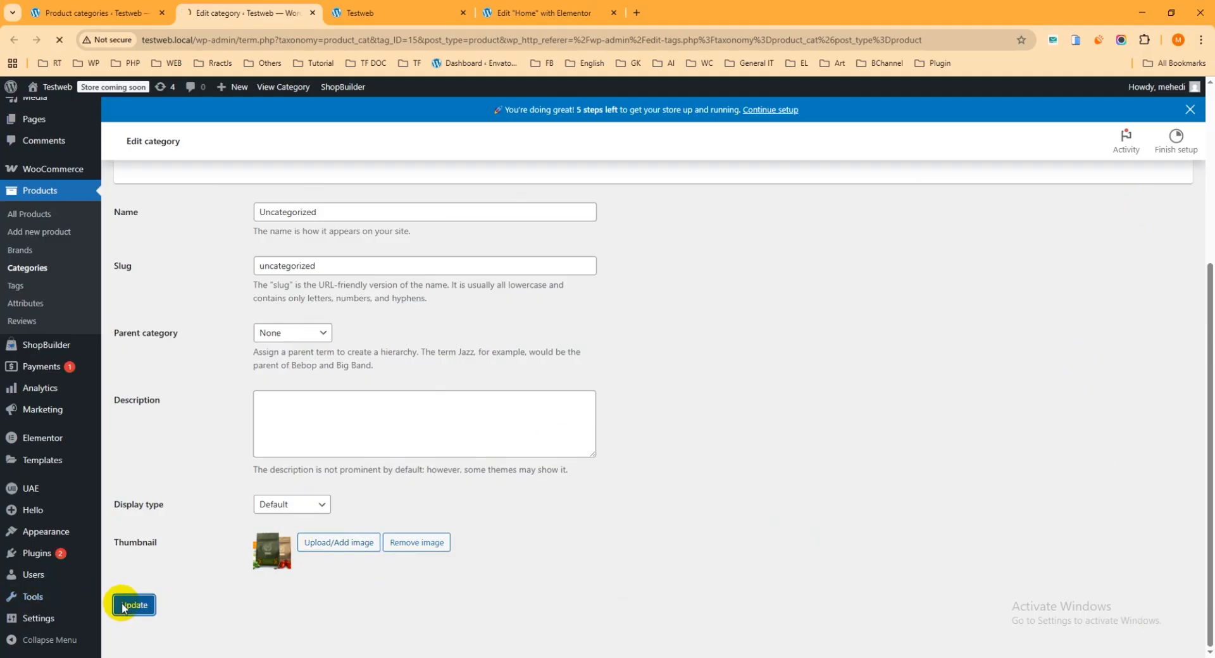
left_click(349, 14)
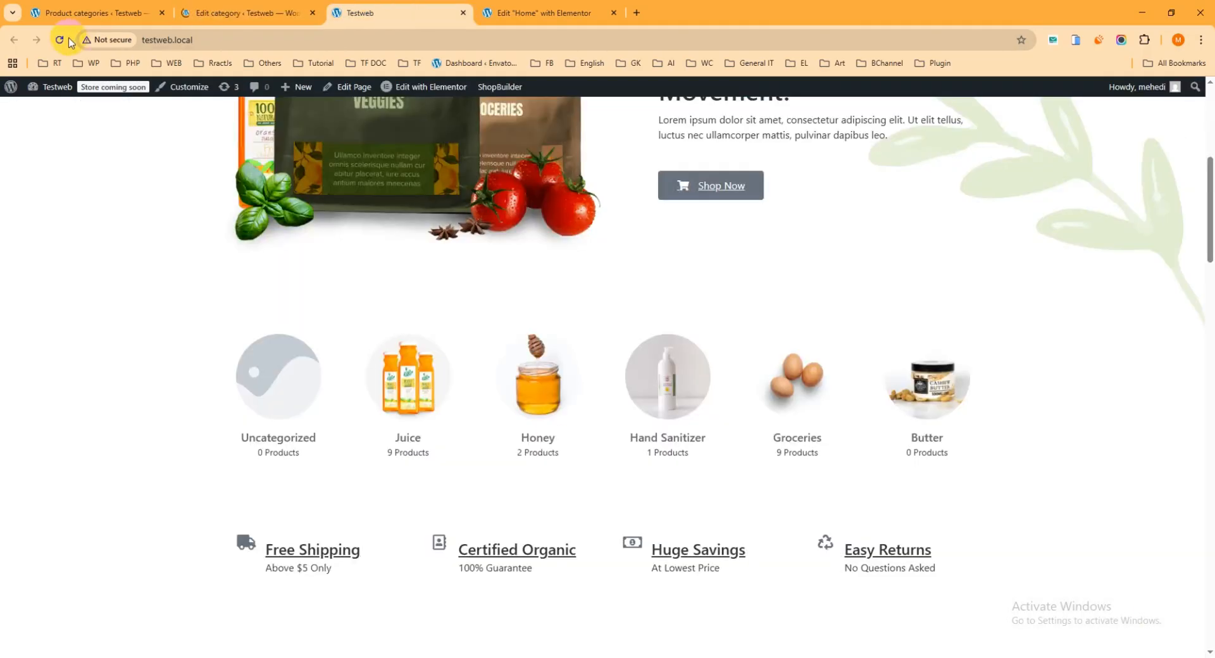
Reload the homepage to see Uncategorized's new image, then open Butter's edit page in a new tab.
left_click(60, 40)
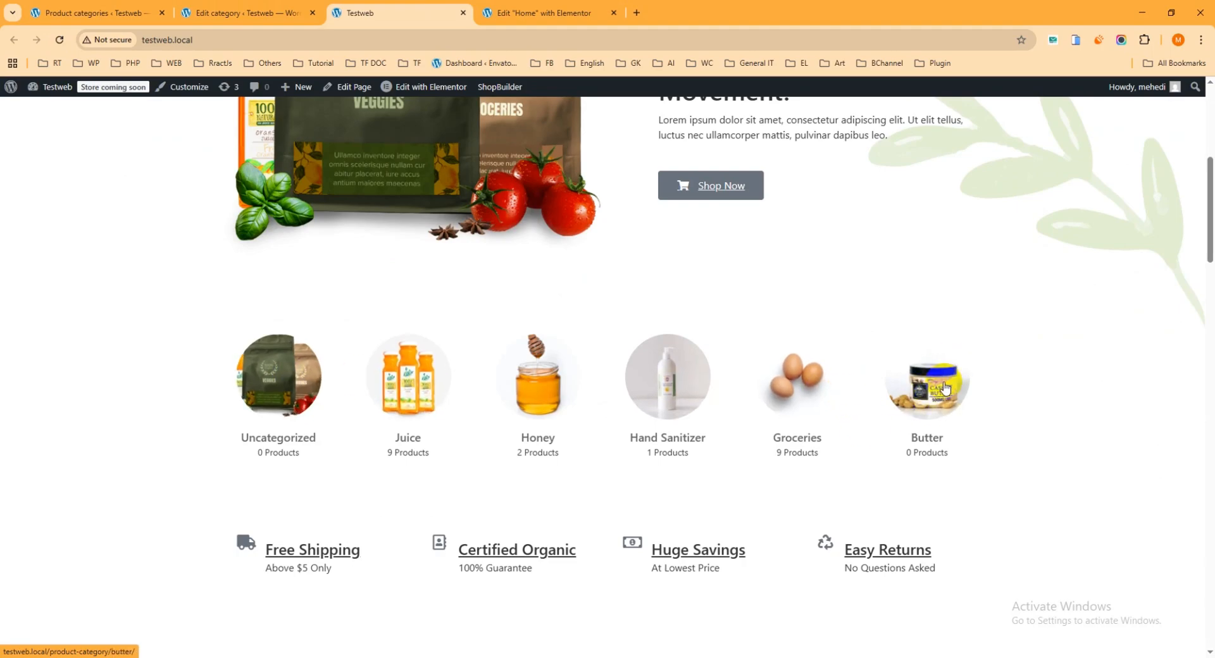
left_click(95, 13)
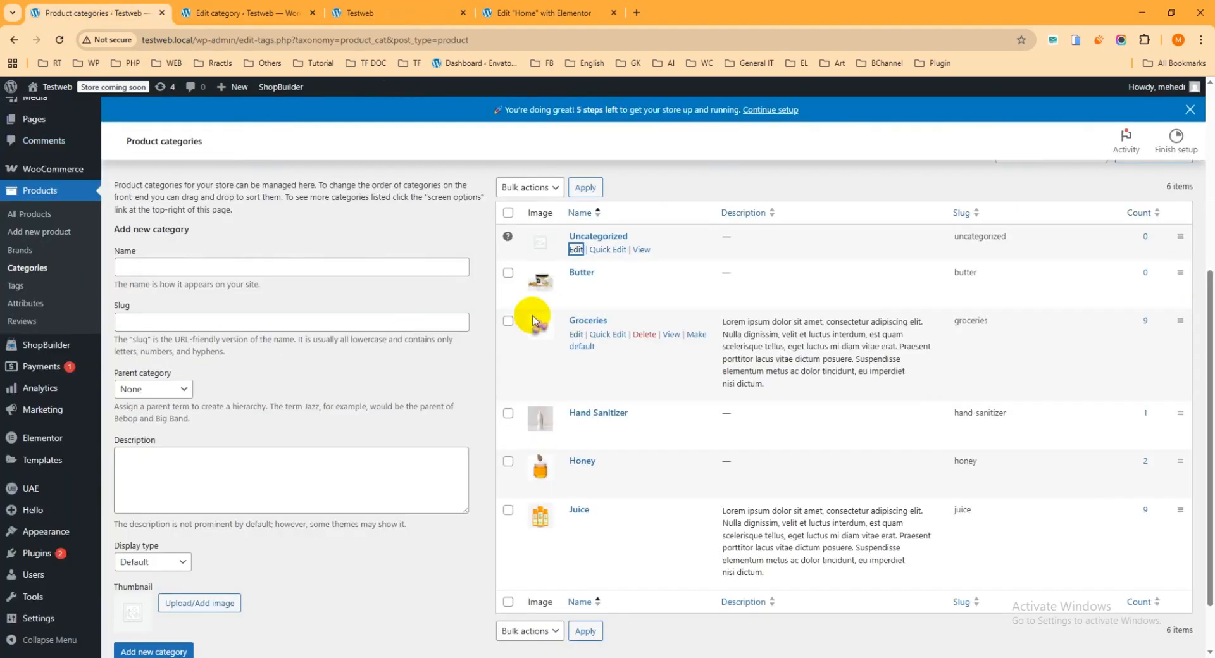
right_click(577, 288)
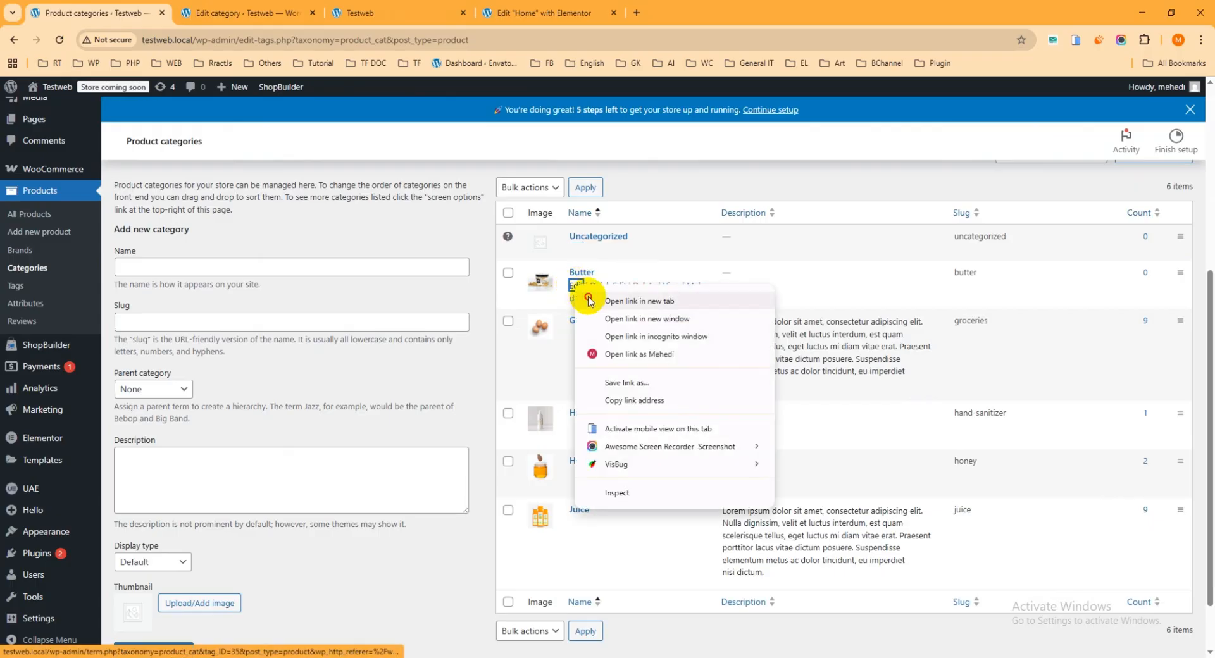
left_click(588, 302)
left_click(250, 12)
scroll(387, 406, "down", 1)
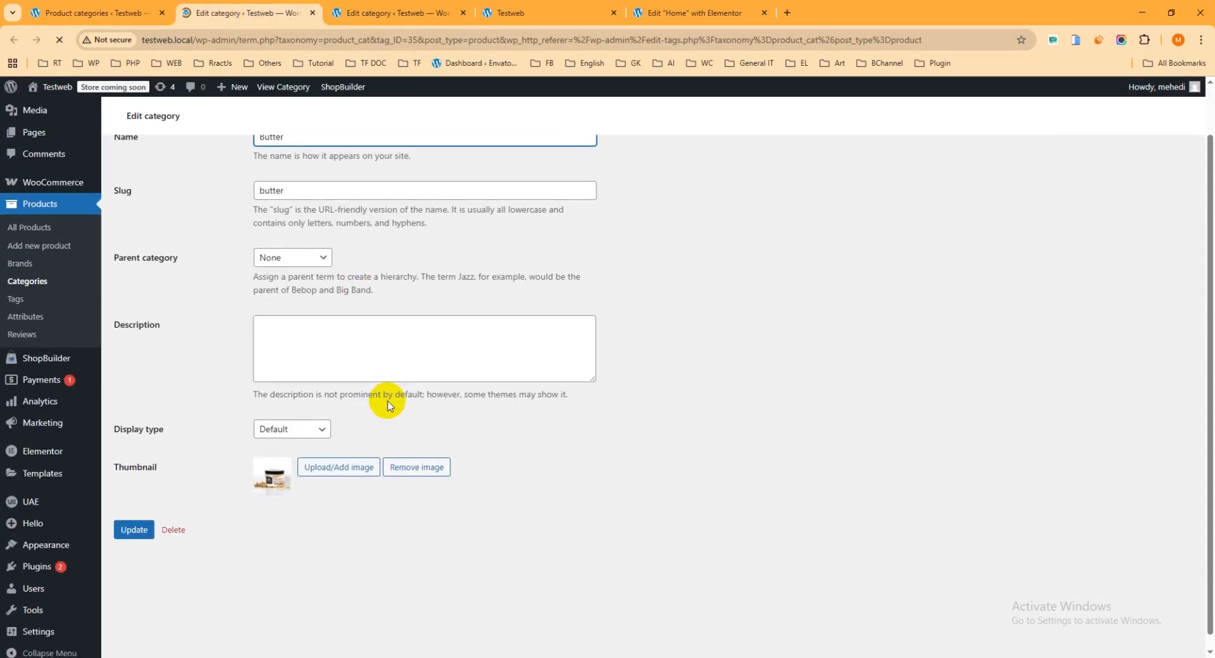